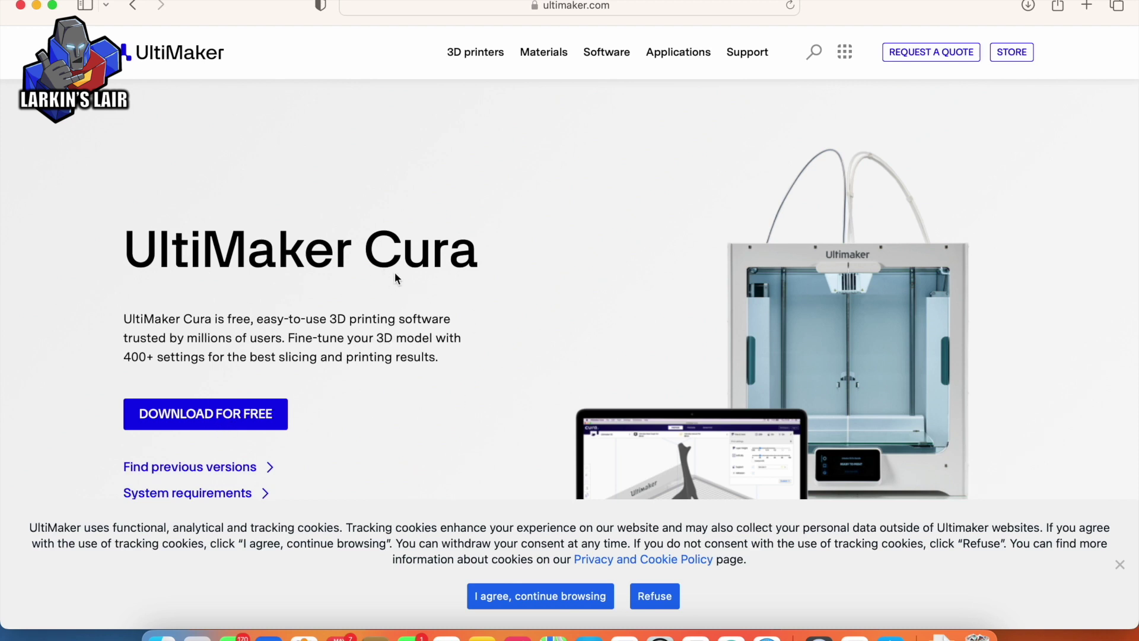
- Download the UltiMaker-Cura-5.3.1-mac.dmg installer from ultimaker.com
click(230, 426)
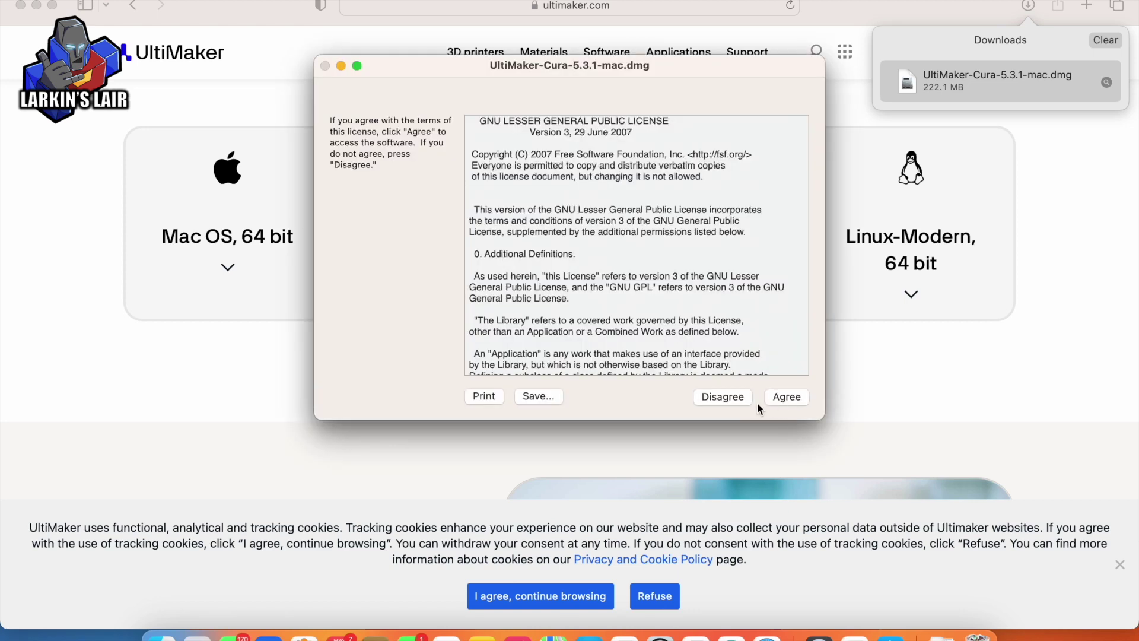
- Accept the Cura licence agreement and start UltiMaker Cura from the app launcher
click(790, 397)
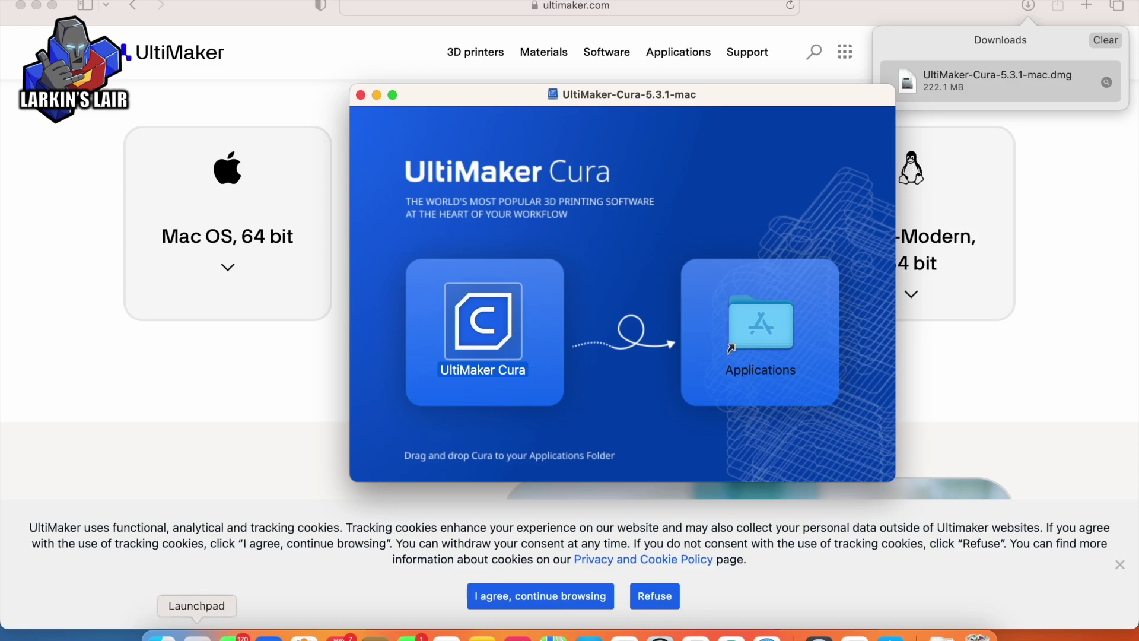
click(196, 634)
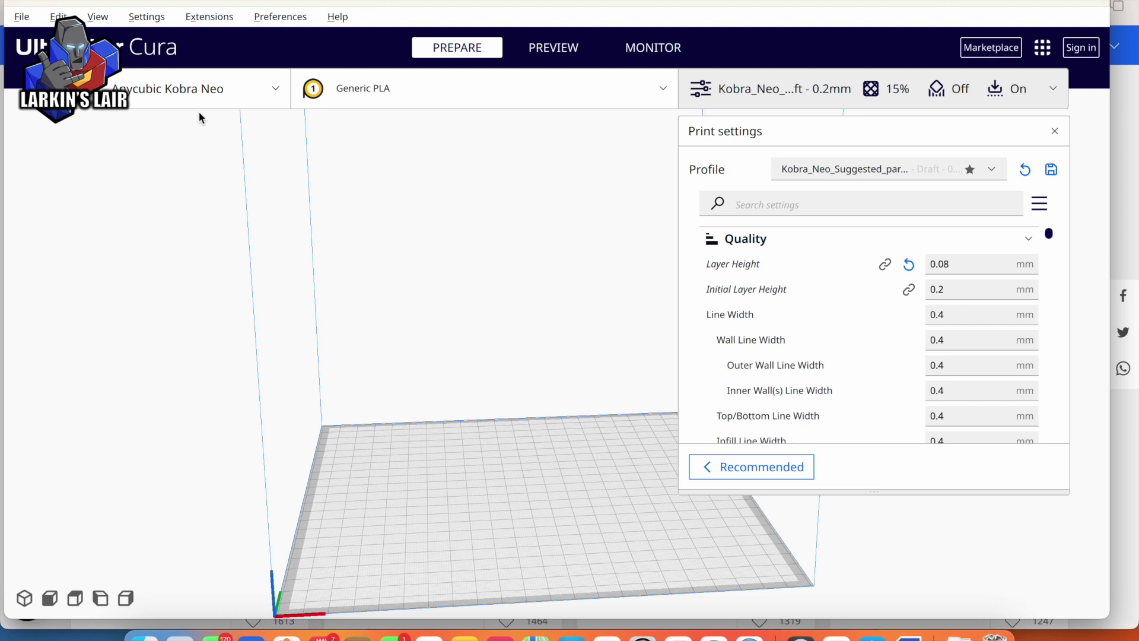
- Add the ELEGOO NEPTUNE 3 Pro from the ELEGOO non-networked printer list
click(262, 93)
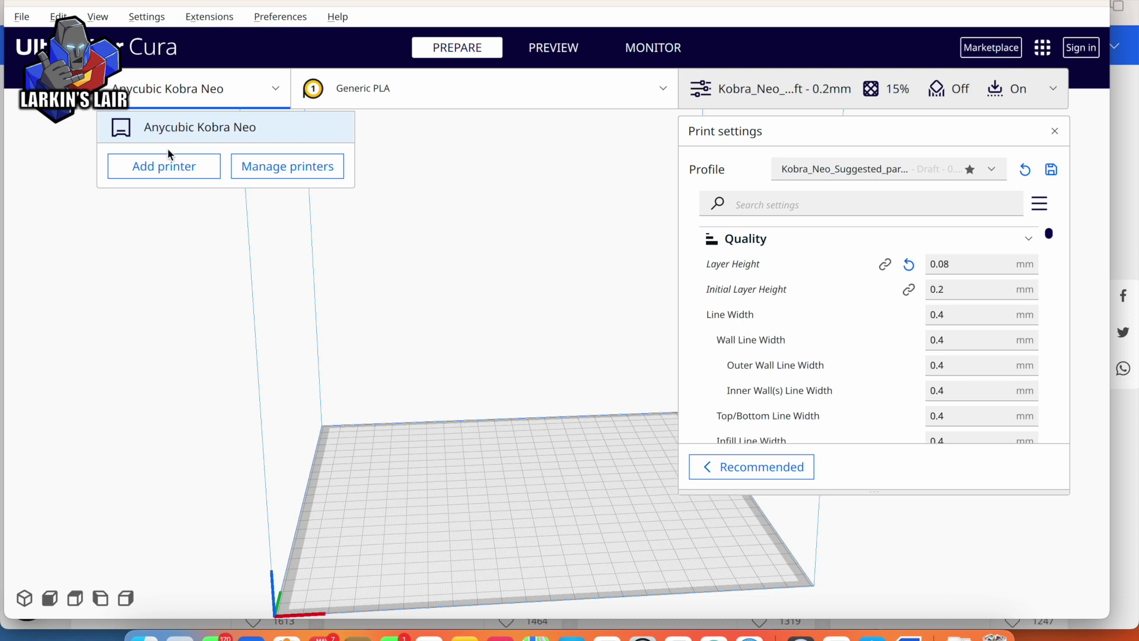
click(141, 167)
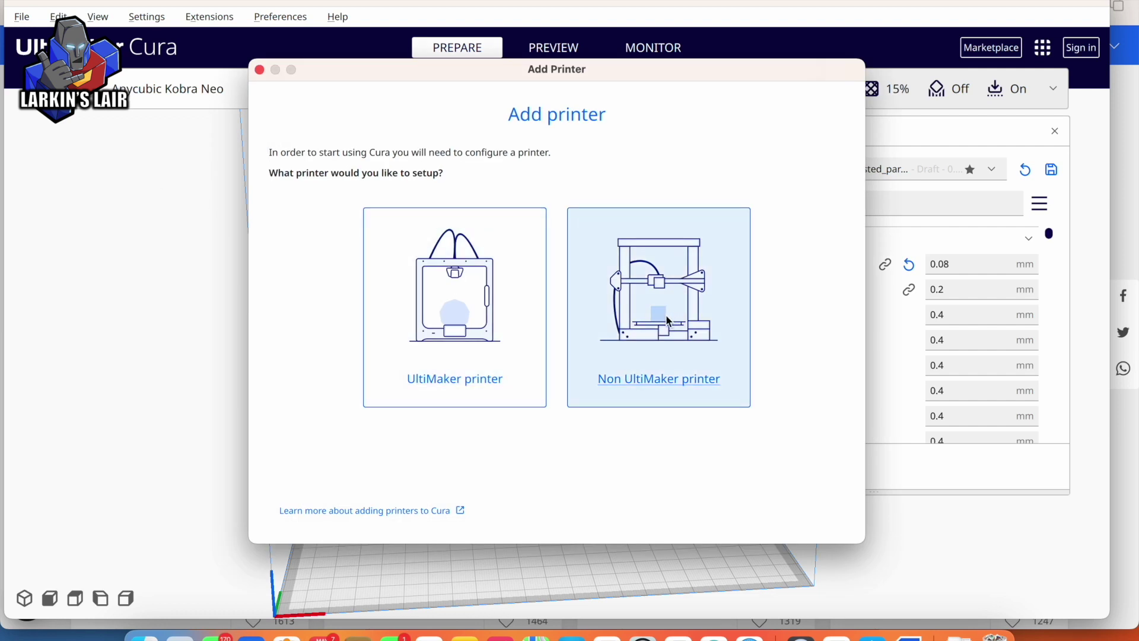
click(666, 321)
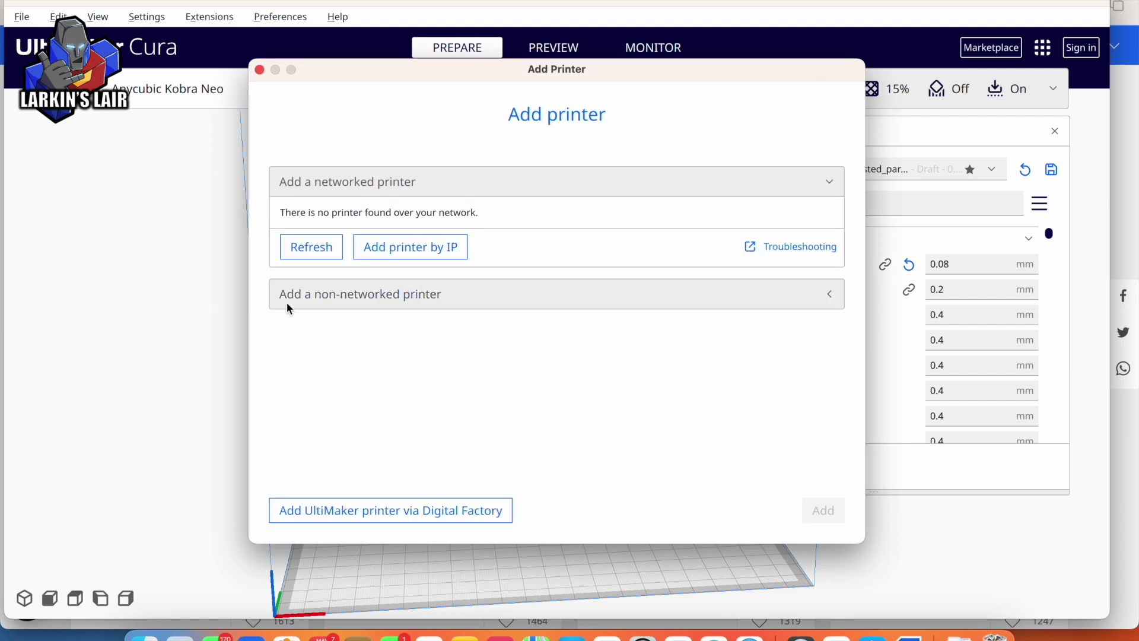
click(306, 296)
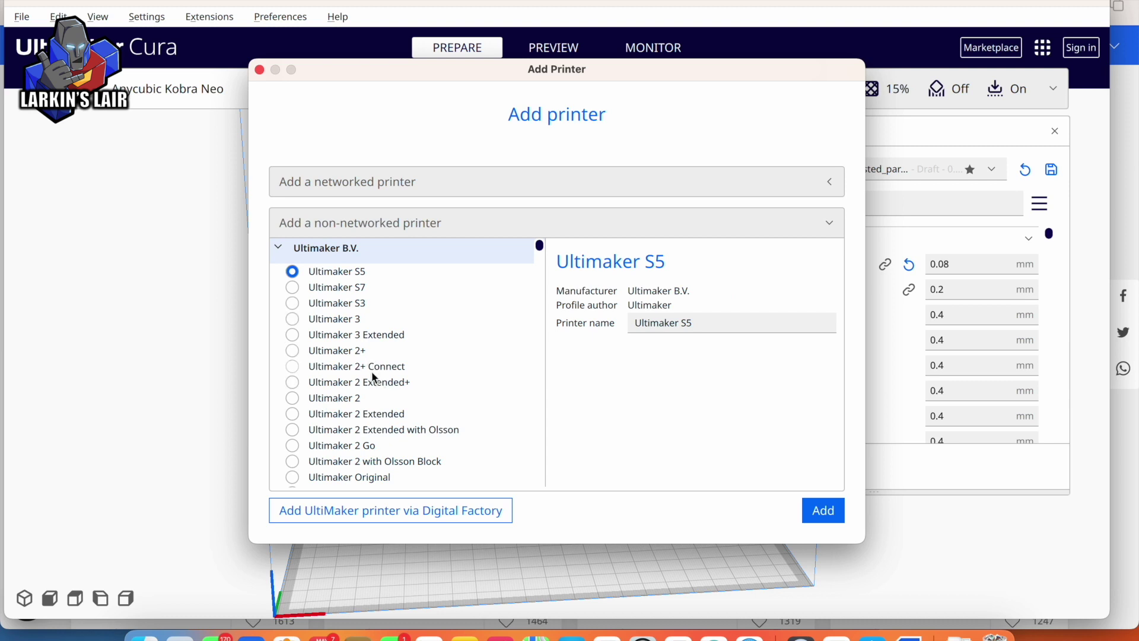
click(538, 392)
drag(539, 393, 539, 323)
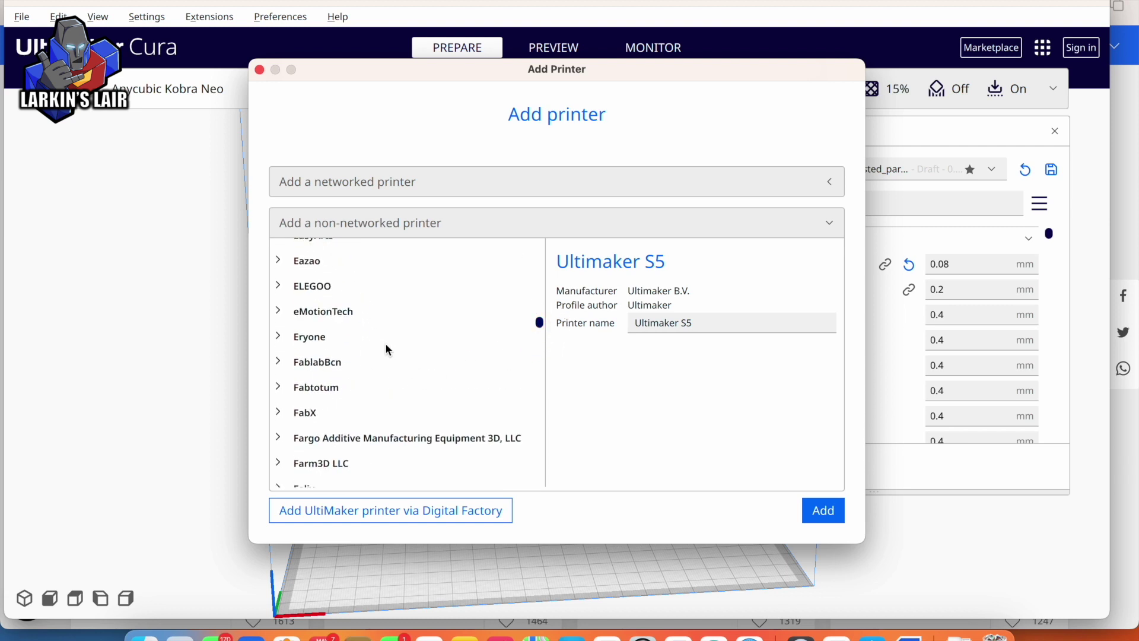
click(285, 292)
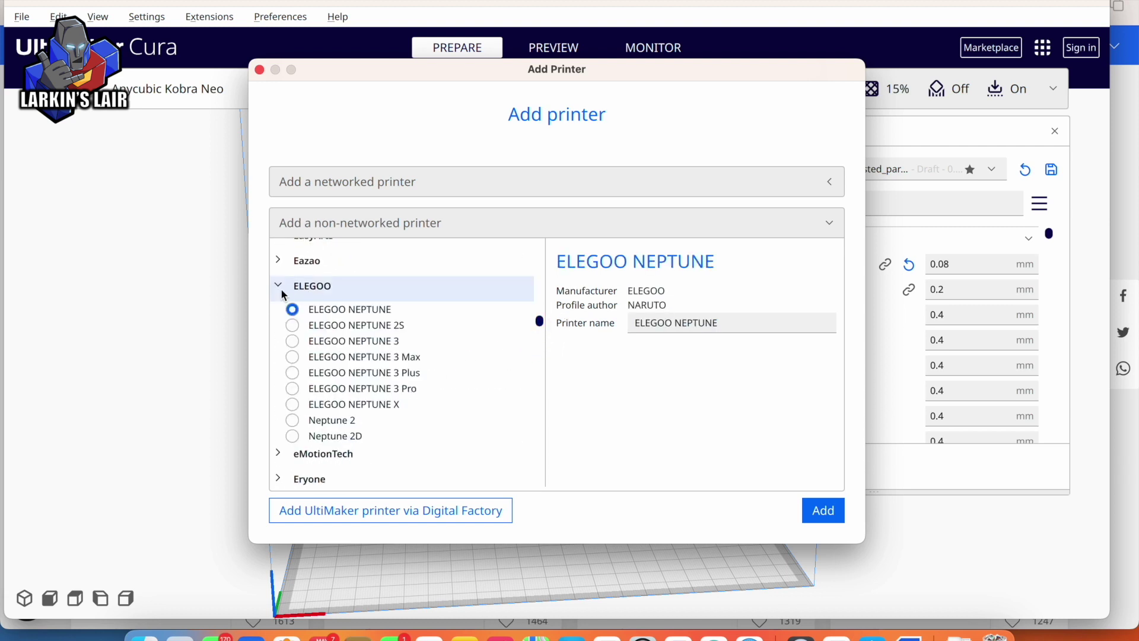
click(294, 390)
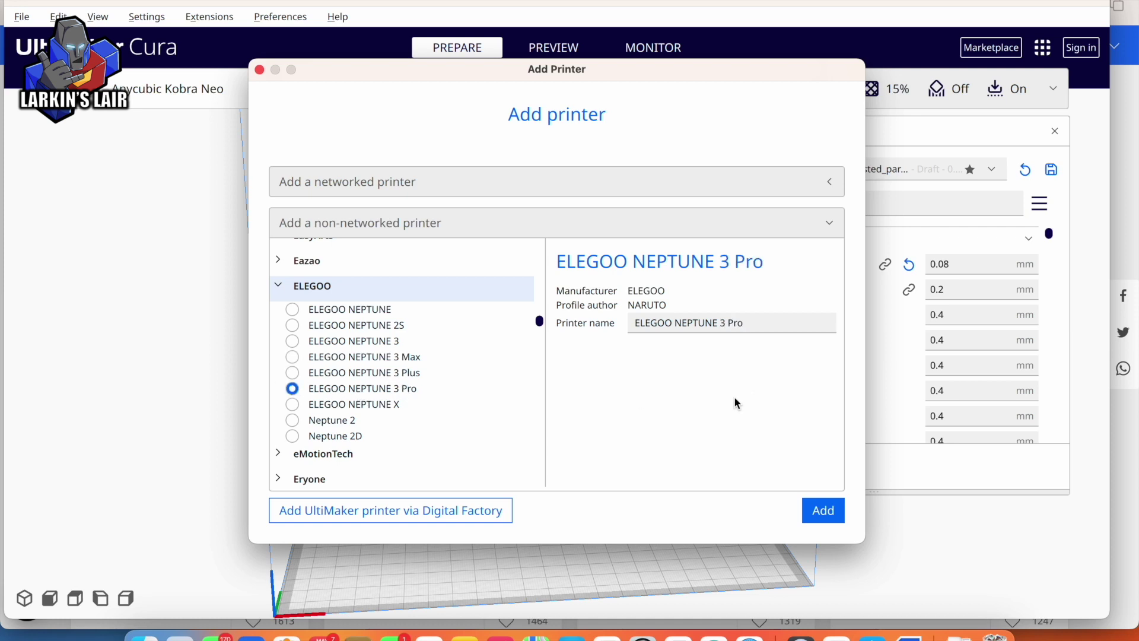
click(824, 511)
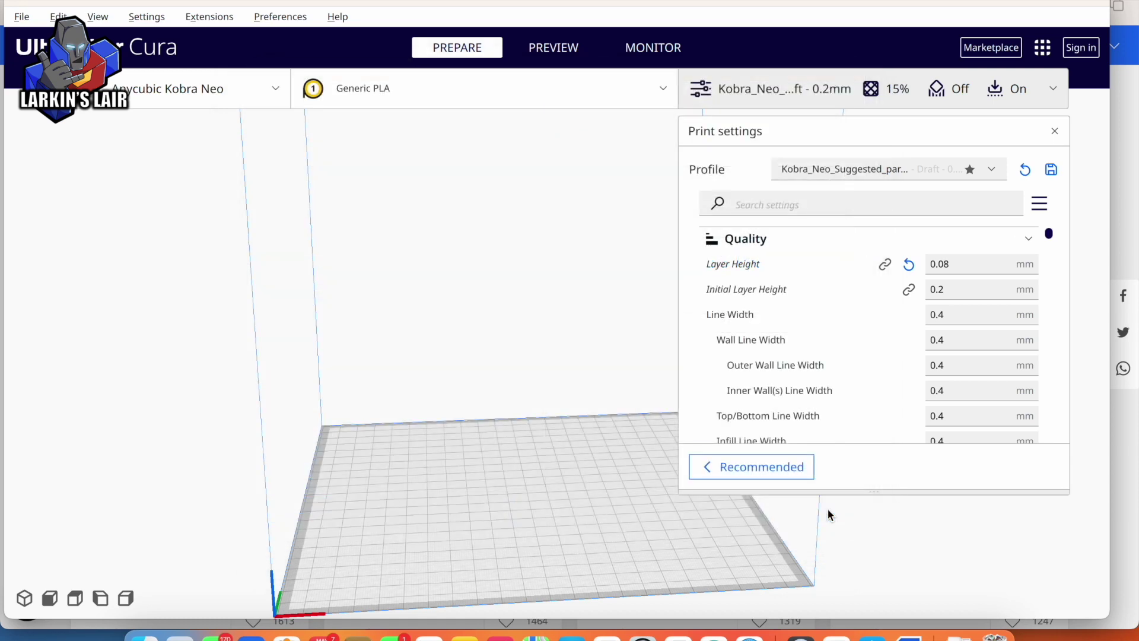
click(275, 93)
- Delete the Anycubic Kobra Neo in Manage Printers and keep the ELEGOO NEPTUNE 3 Pro selected
click(281, 200)
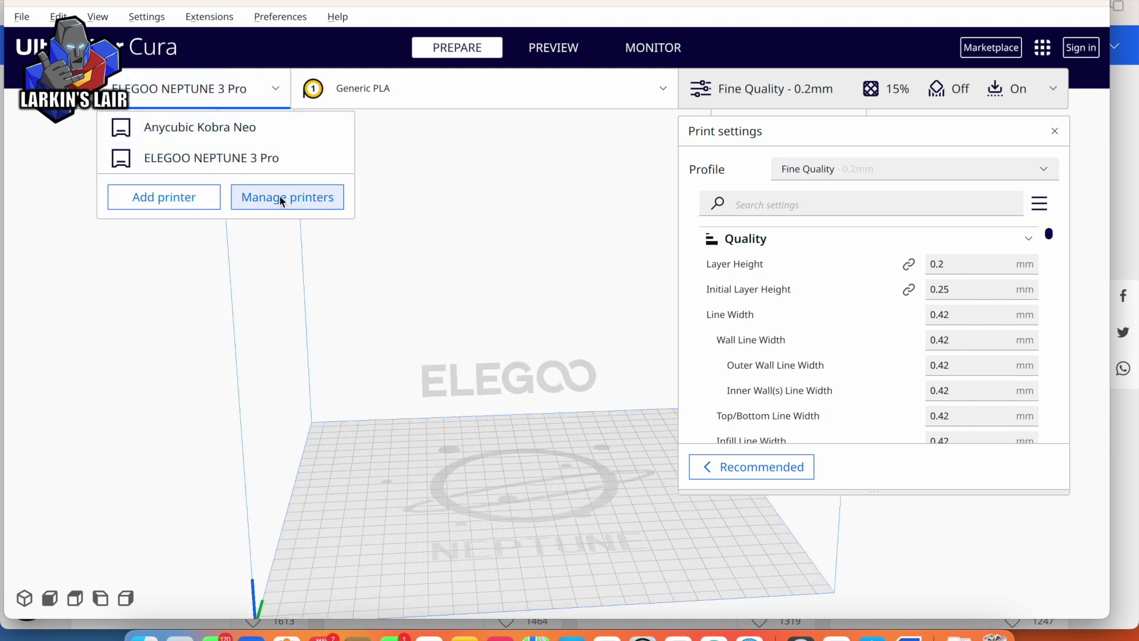
click(453, 166)
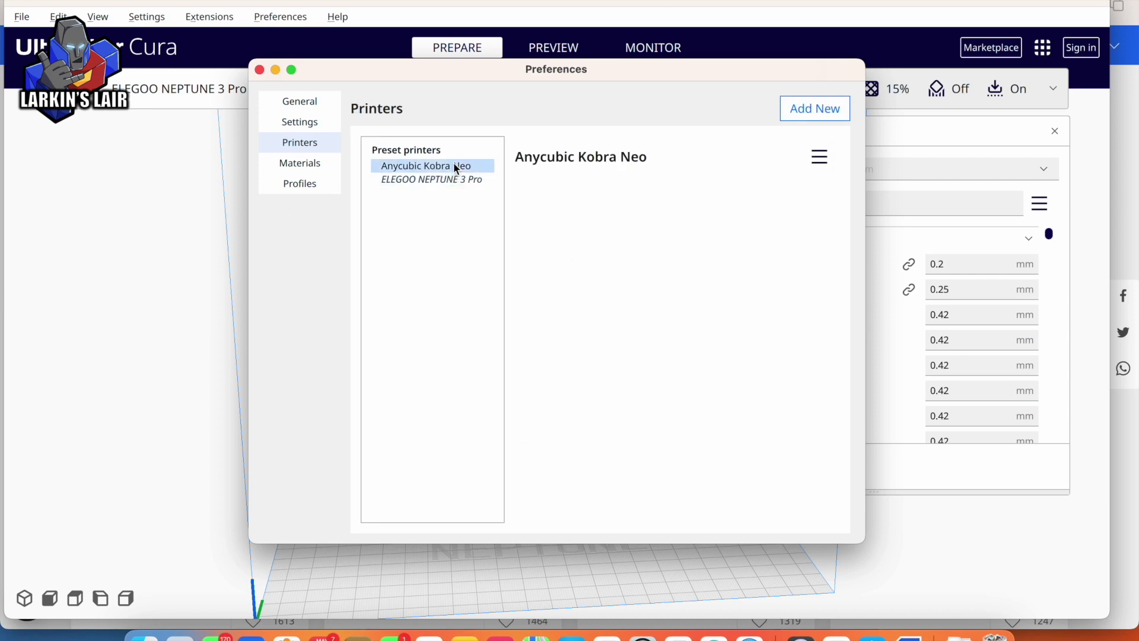
click(819, 157)
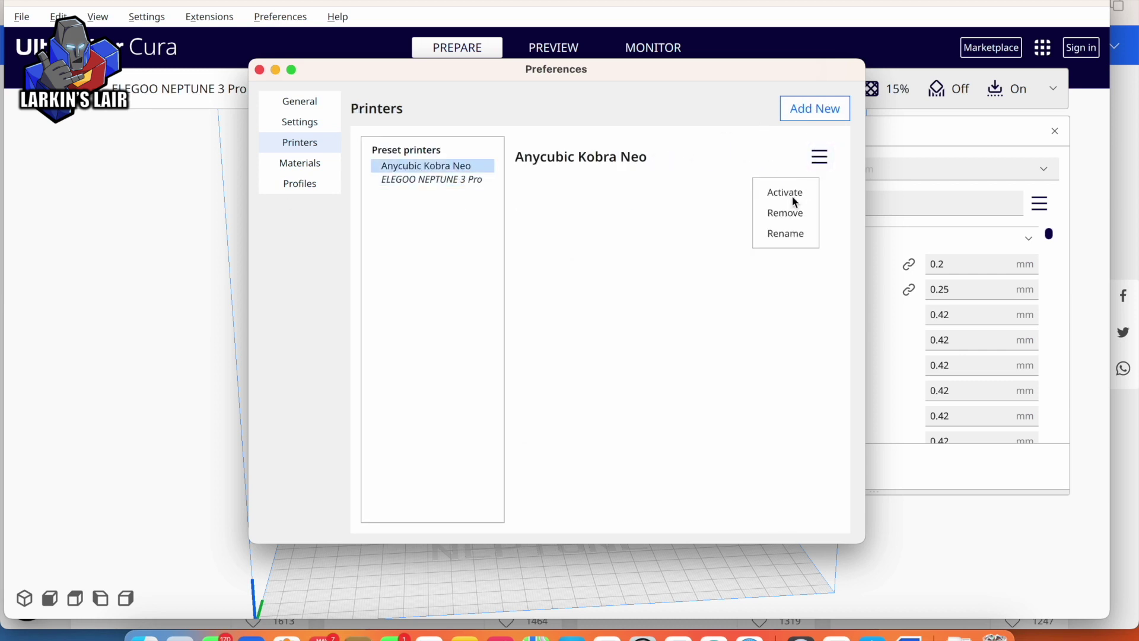
click(779, 214)
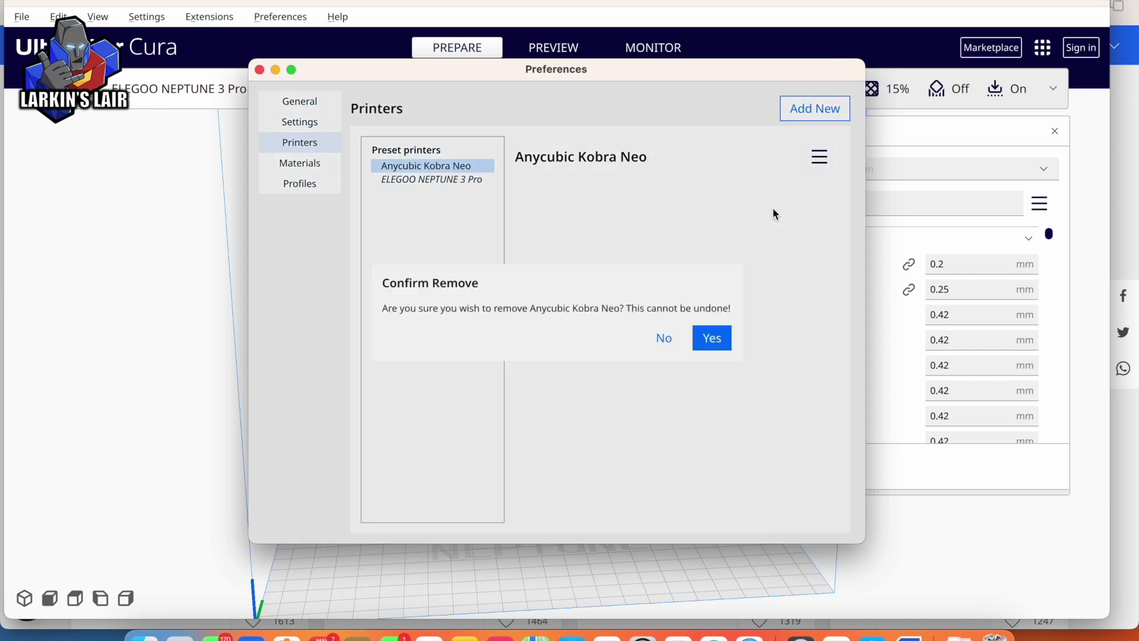
click(713, 334)
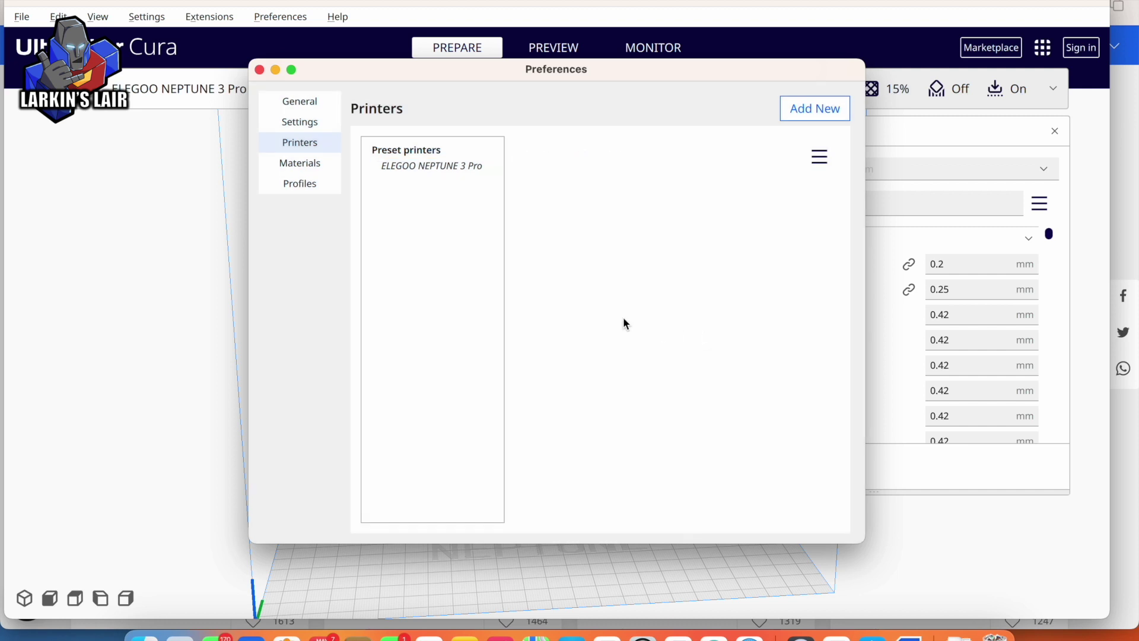
click(421, 168)
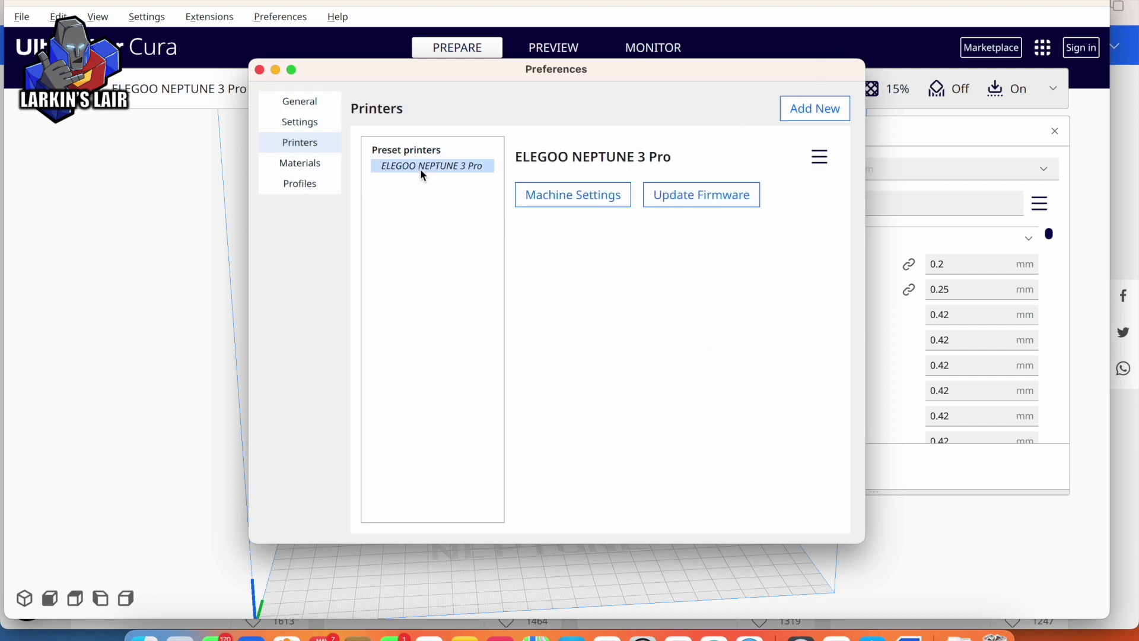
click(259, 70)
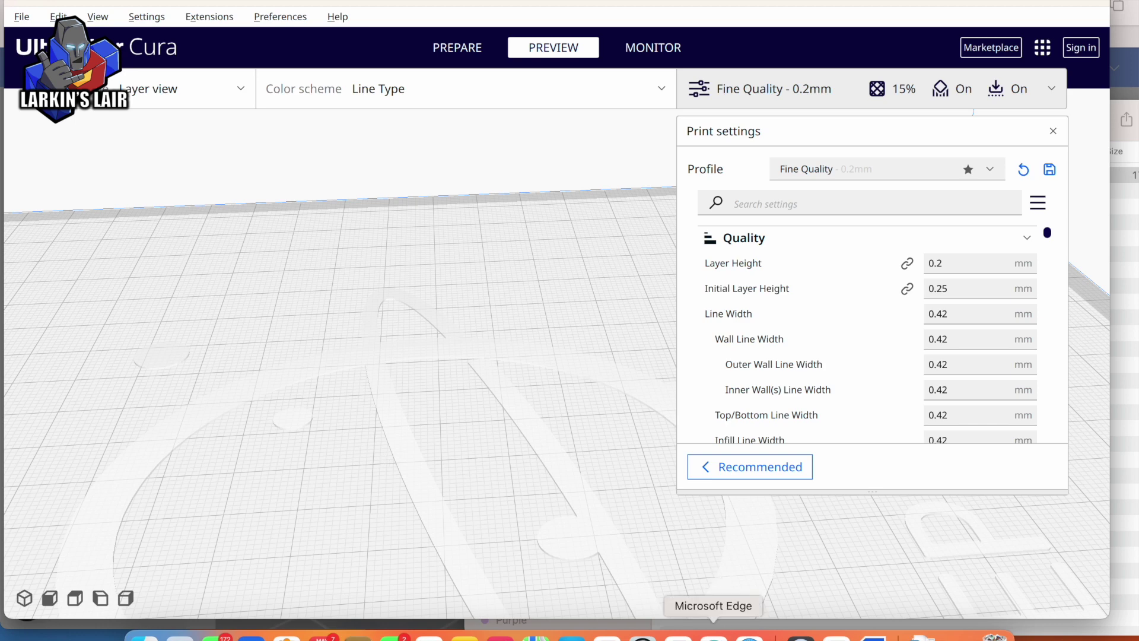
- Search Cults3D for 'transformers snarl' in the browser
click(713, 634)
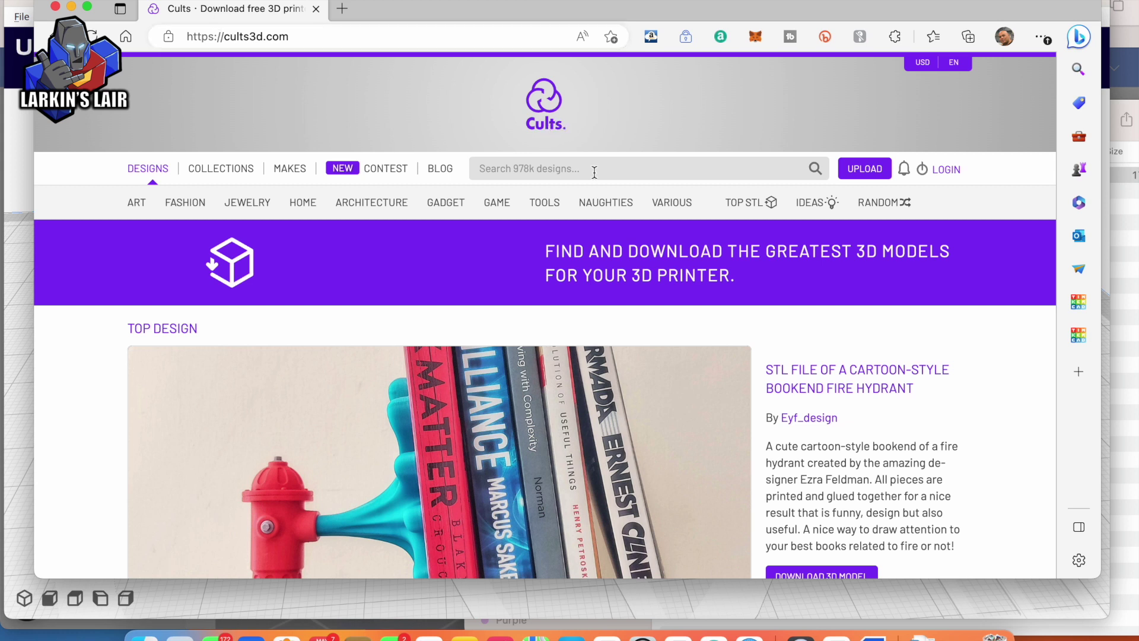
click(564, 161)
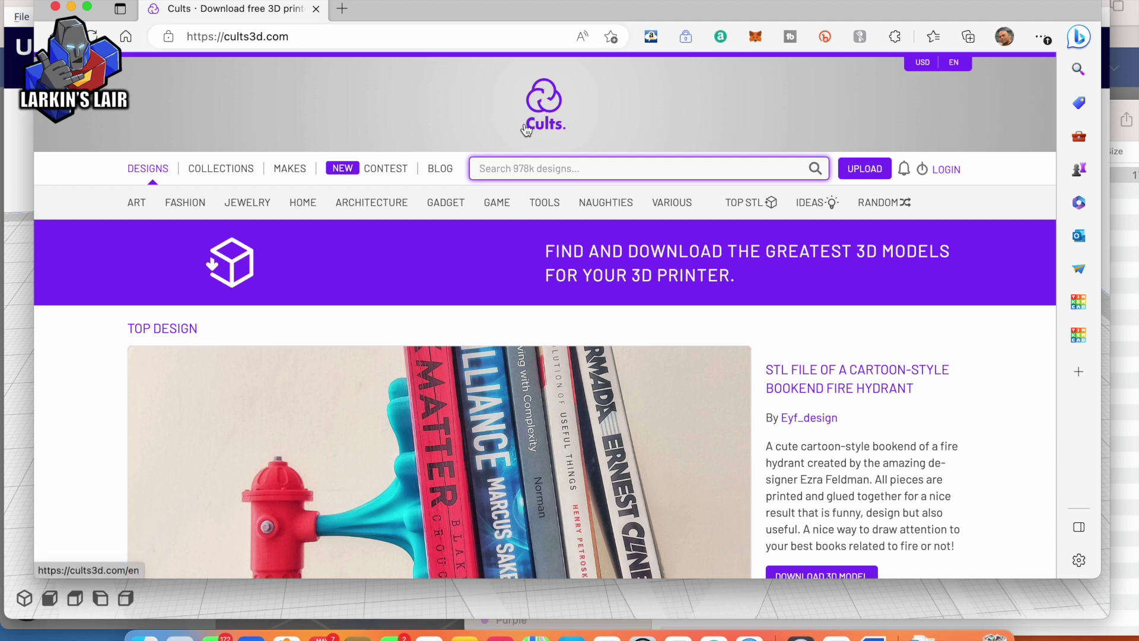
click(521, 170)
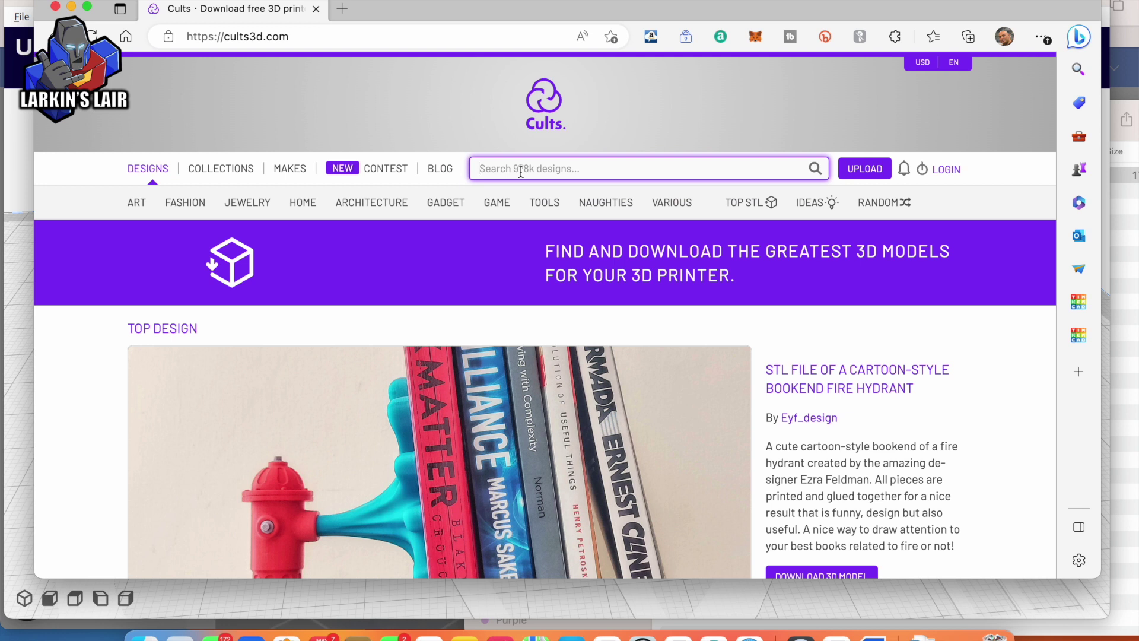
text(tra)
text(nsformeres snar)
text( sna)
key(Return)
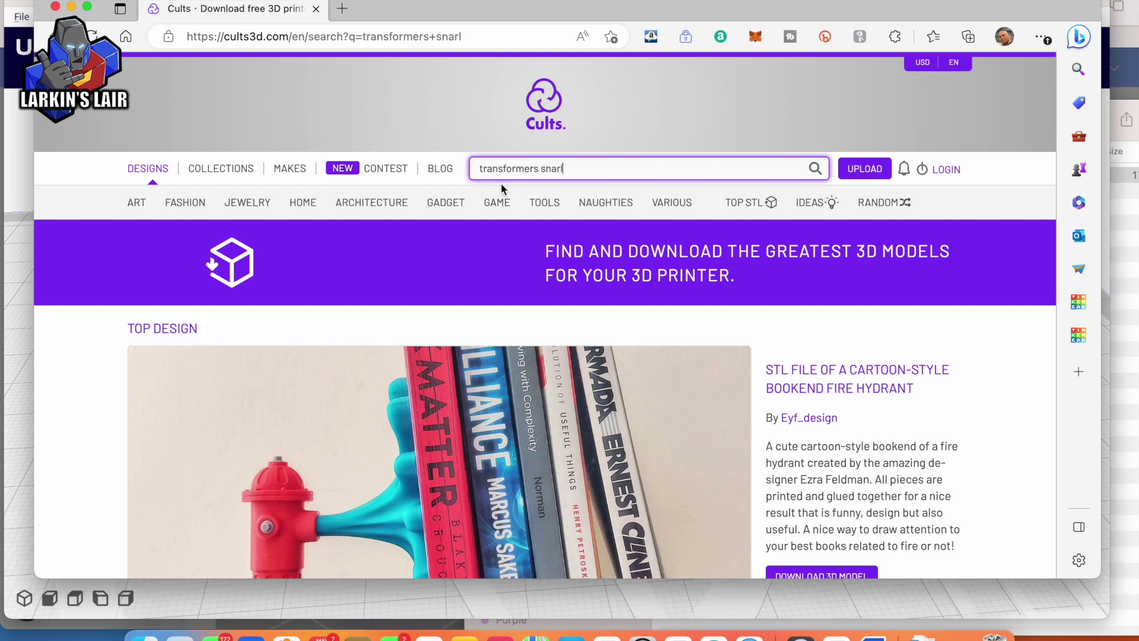
scroll(488, 268, down, 2)
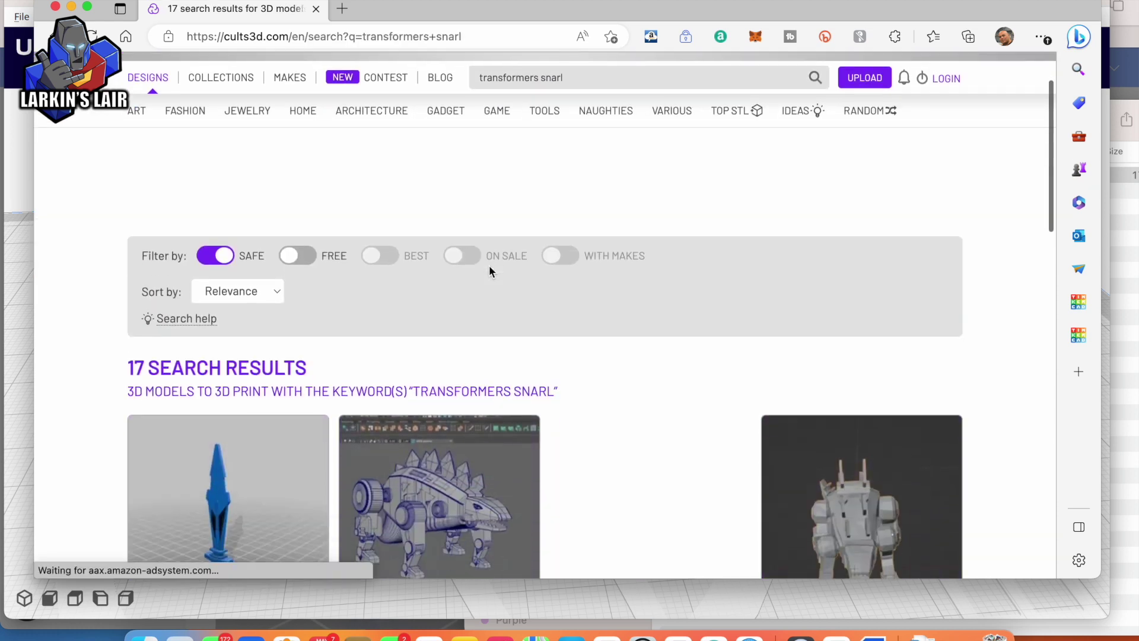
scroll(489, 267, down, 2)
scroll(385, 301, down, 3)
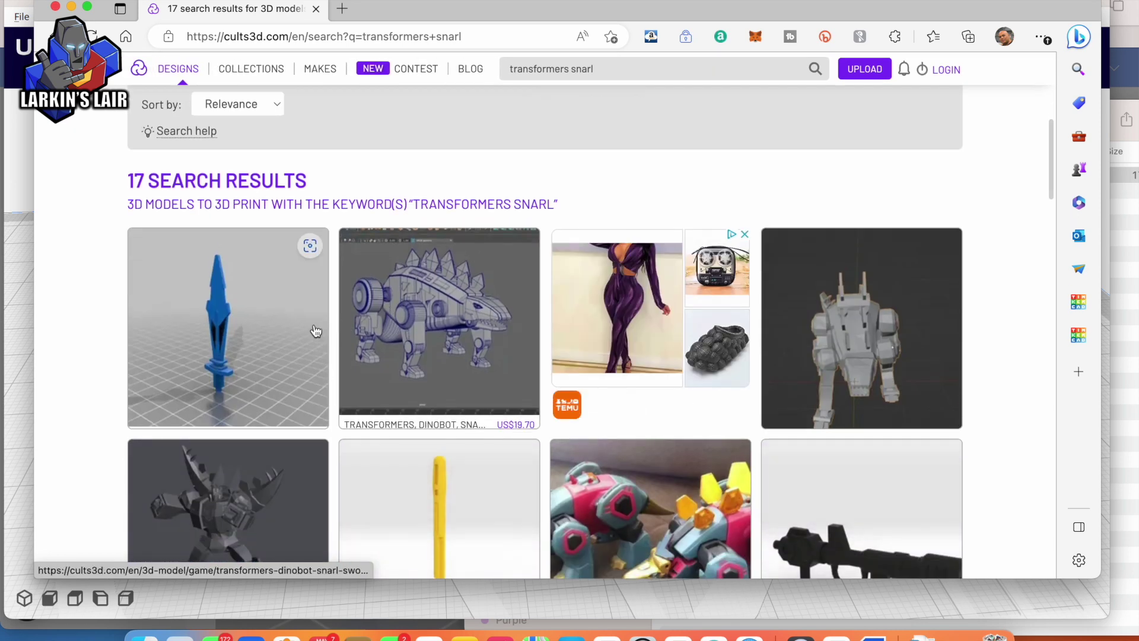
scroll(385, 301, down, 1)
scroll(482, 303, down, 2)
scroll(553, 305, down, 1)
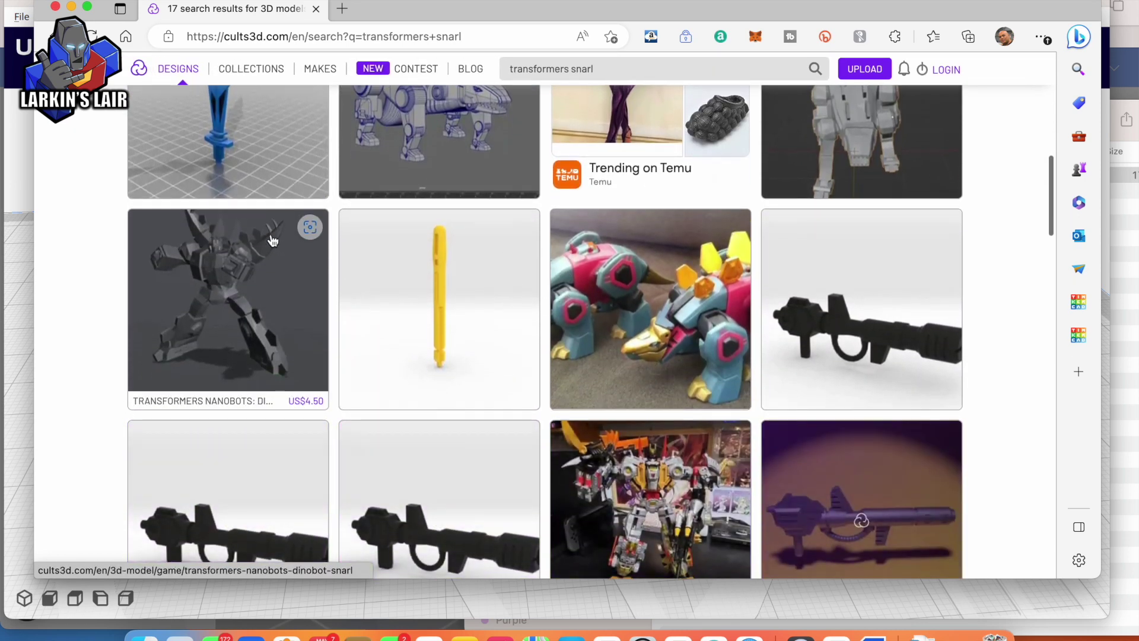
scroll(320, 237, up, 2)
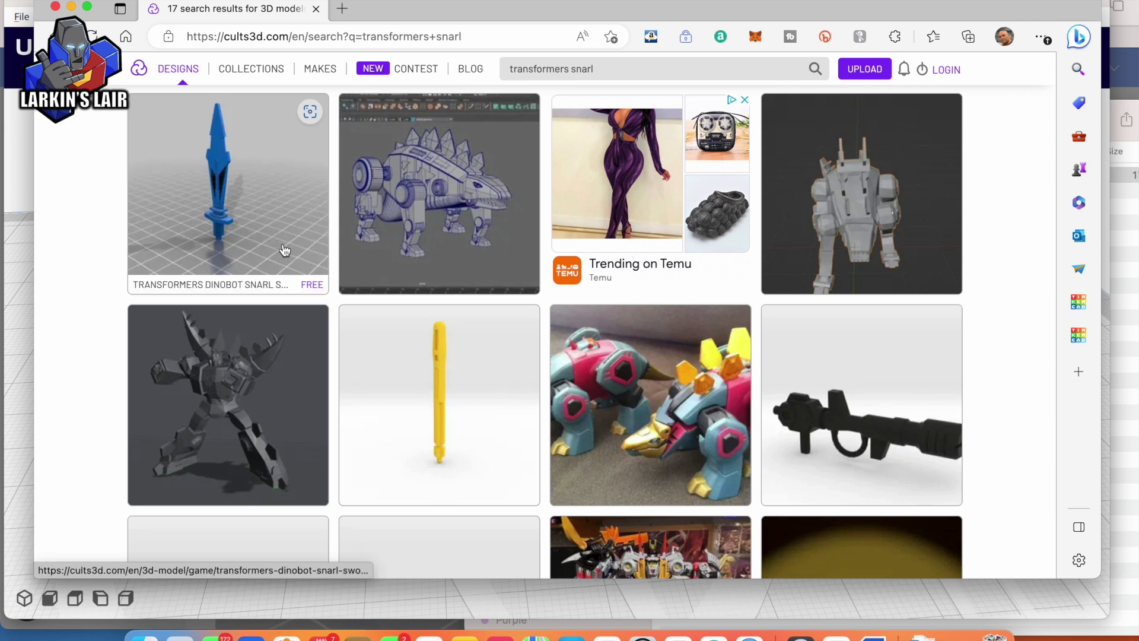
mouse_move(228, 142)
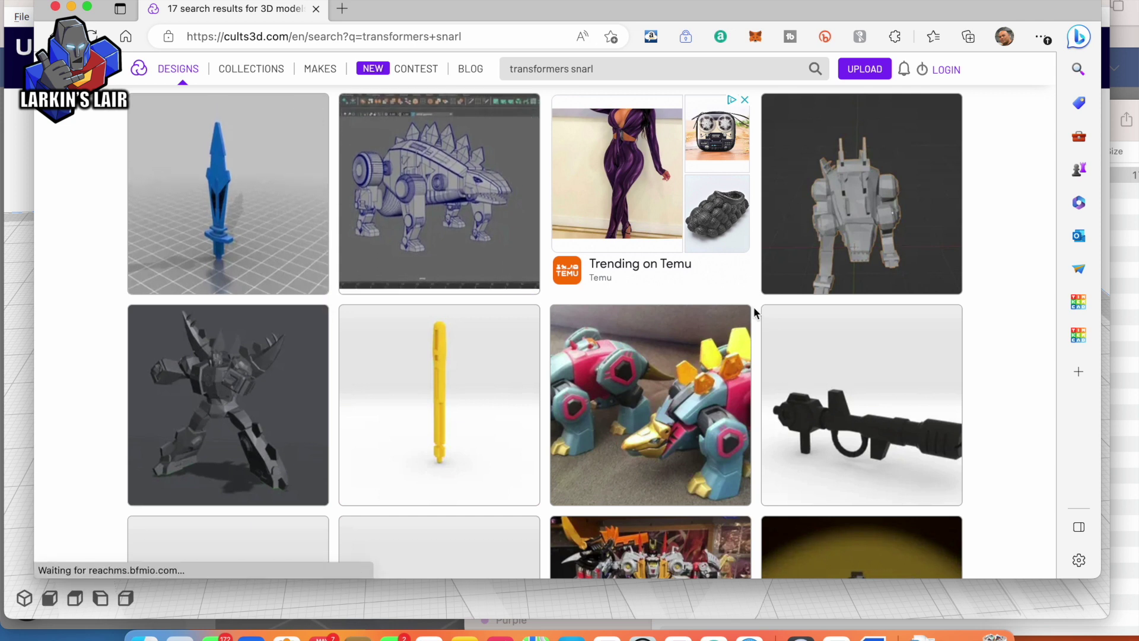
scroll(825, 425, down, 3)
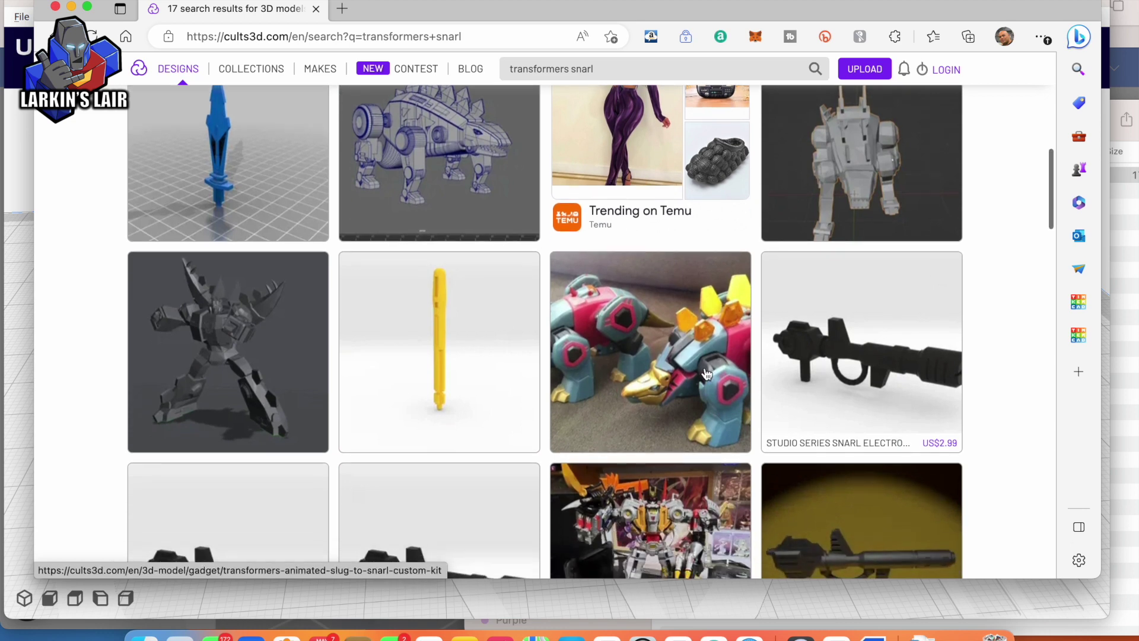
scroll(852, 407, down, 1)
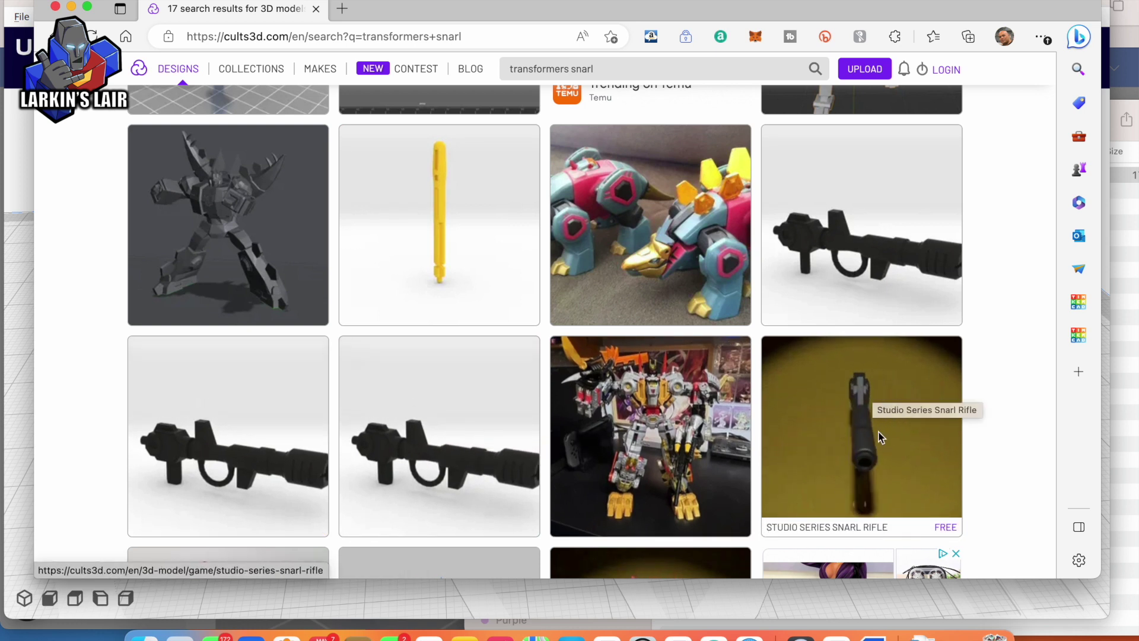
scroll(872, 411, down, 1)
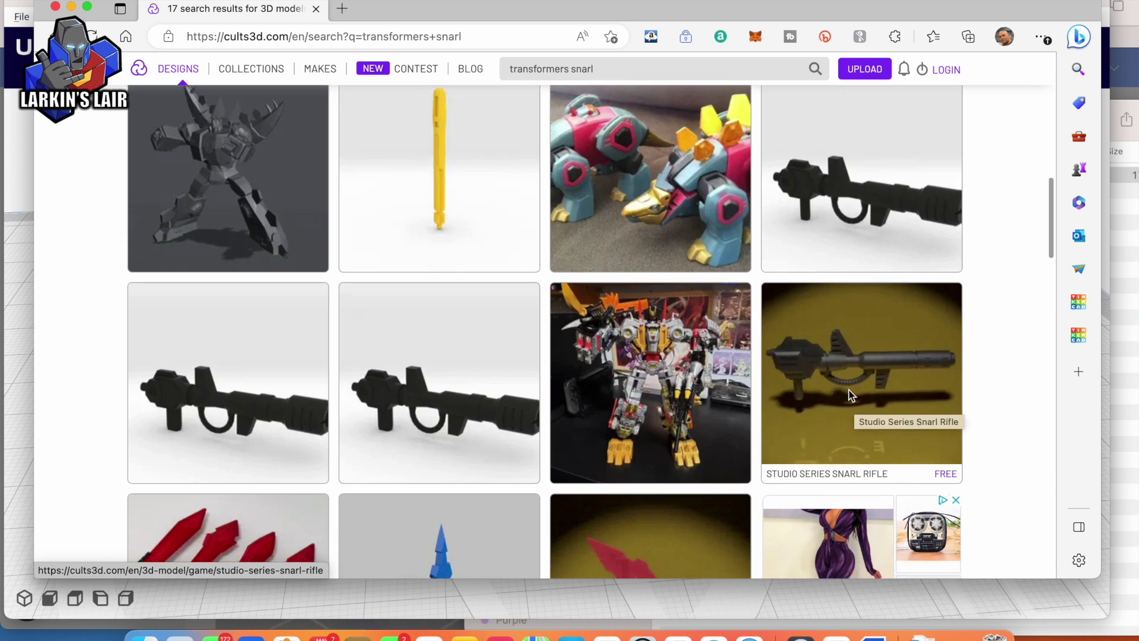
scroll(866, 391, down, 2)
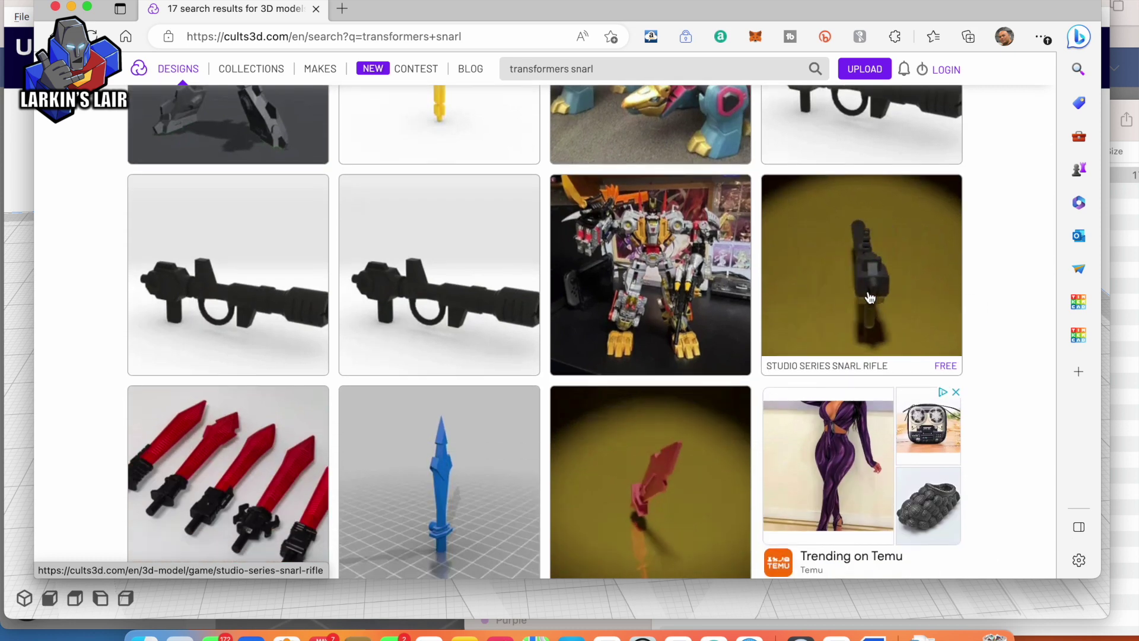
- Open the Studio Series Snarl Rifle page and view the photos of the red robot holding it
click(868, 297)
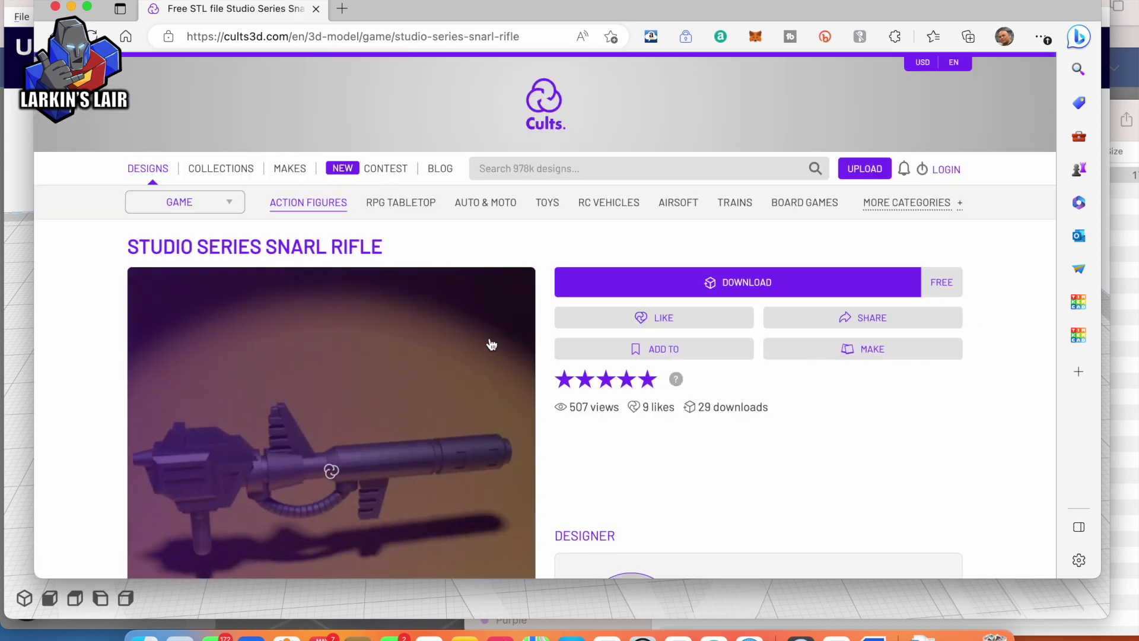
scroll(478, 397, down, 3)
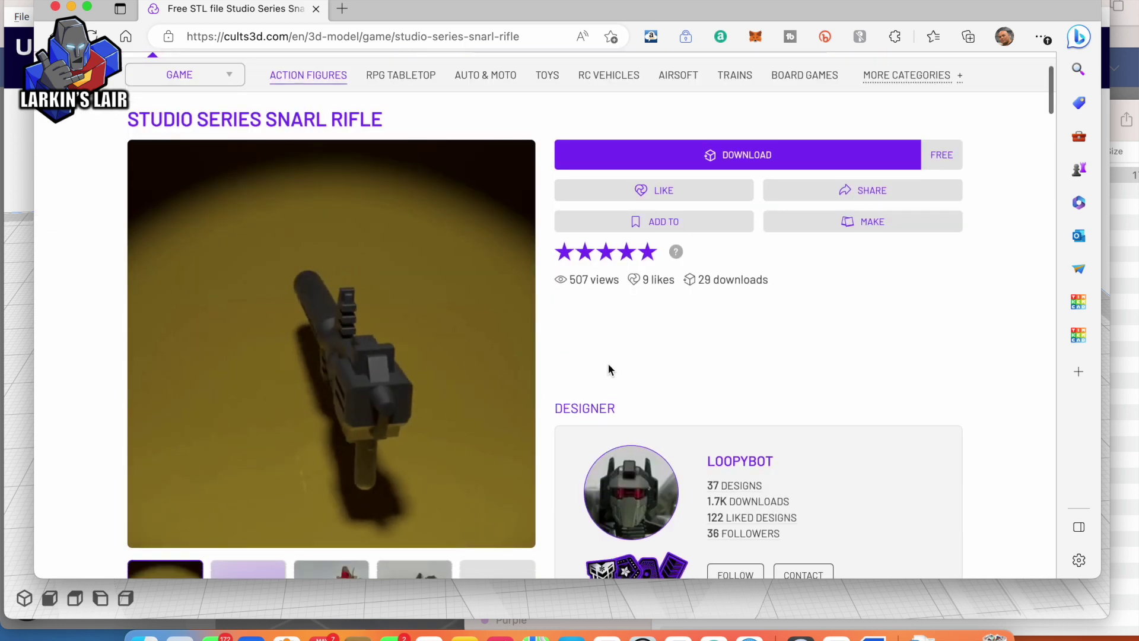
scroll(433, 376, down, 2)
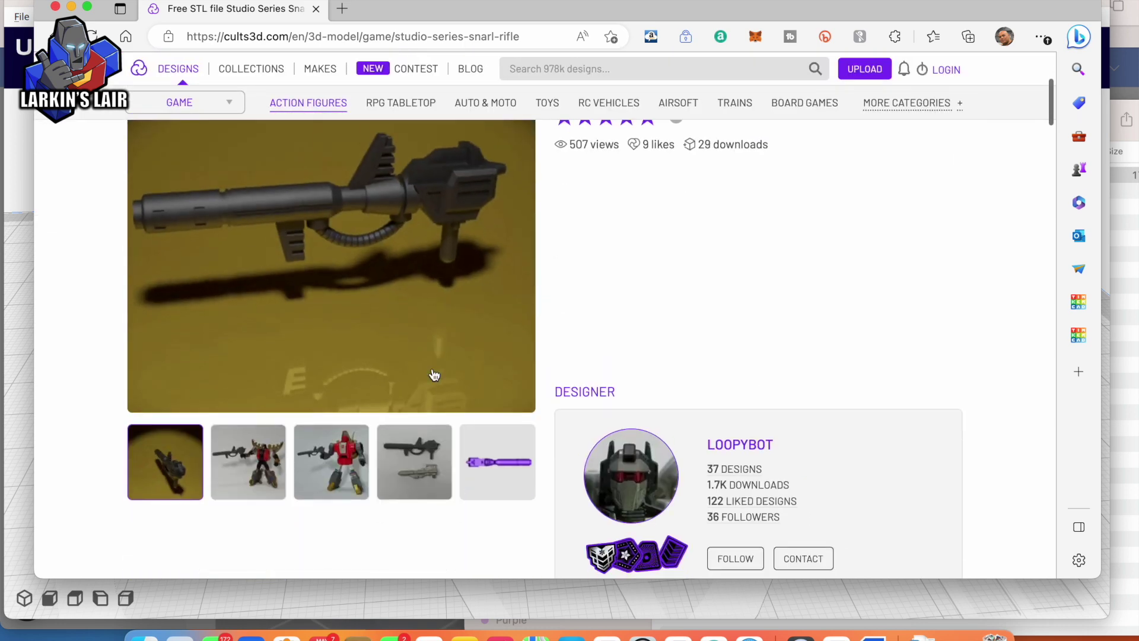
click(258, 438)
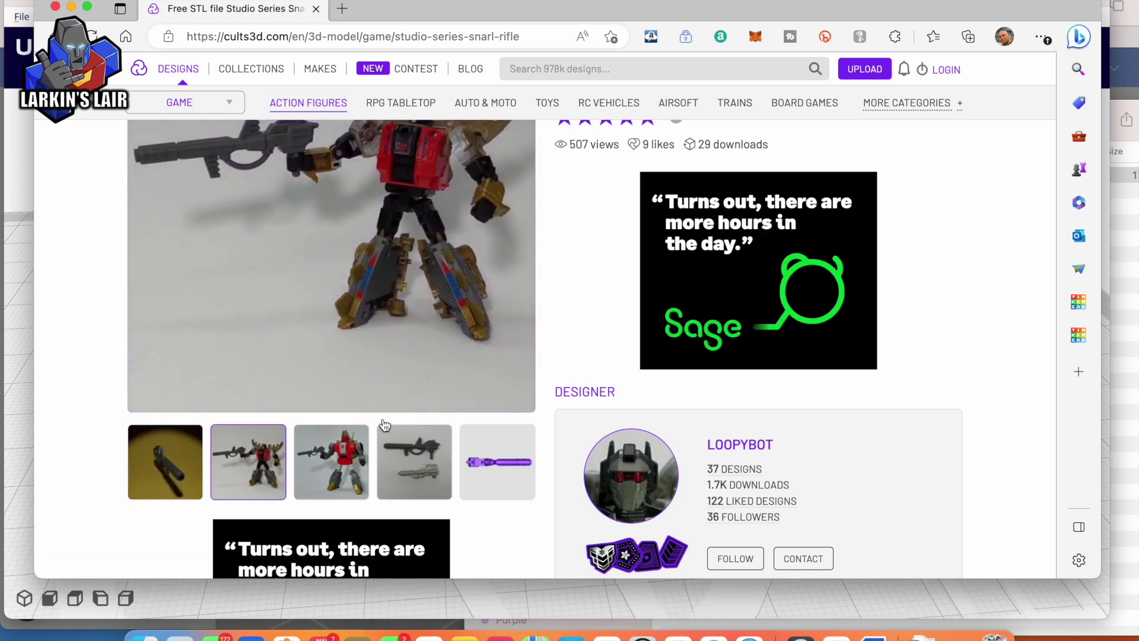
scroll(298, 218, down, 1)
scroll(300, 247, up, 3)
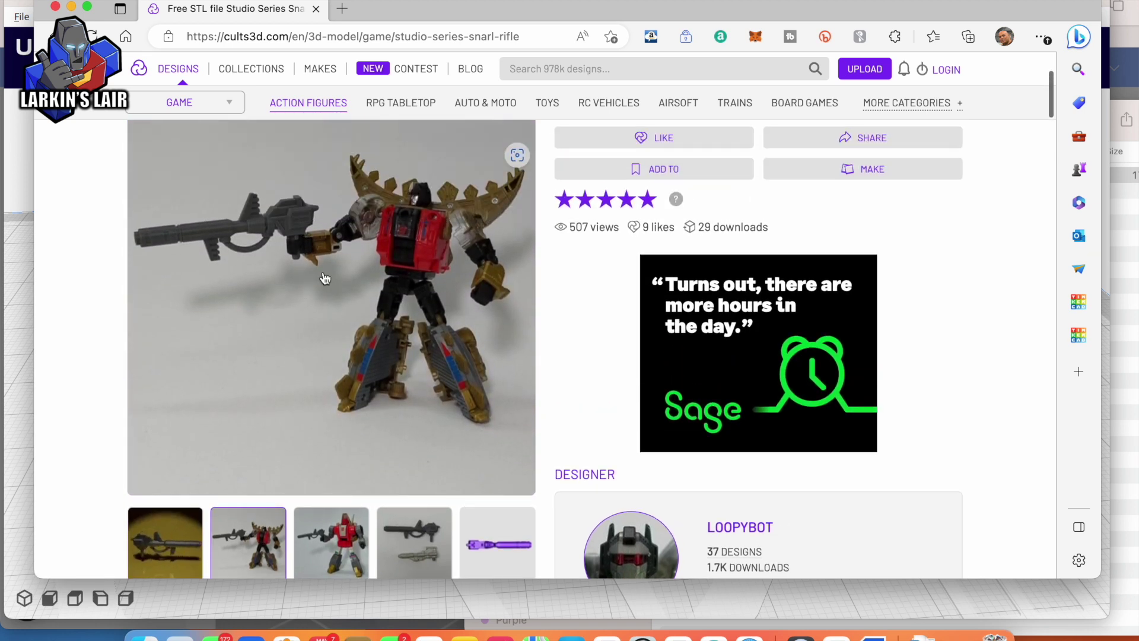
click(324, 552)
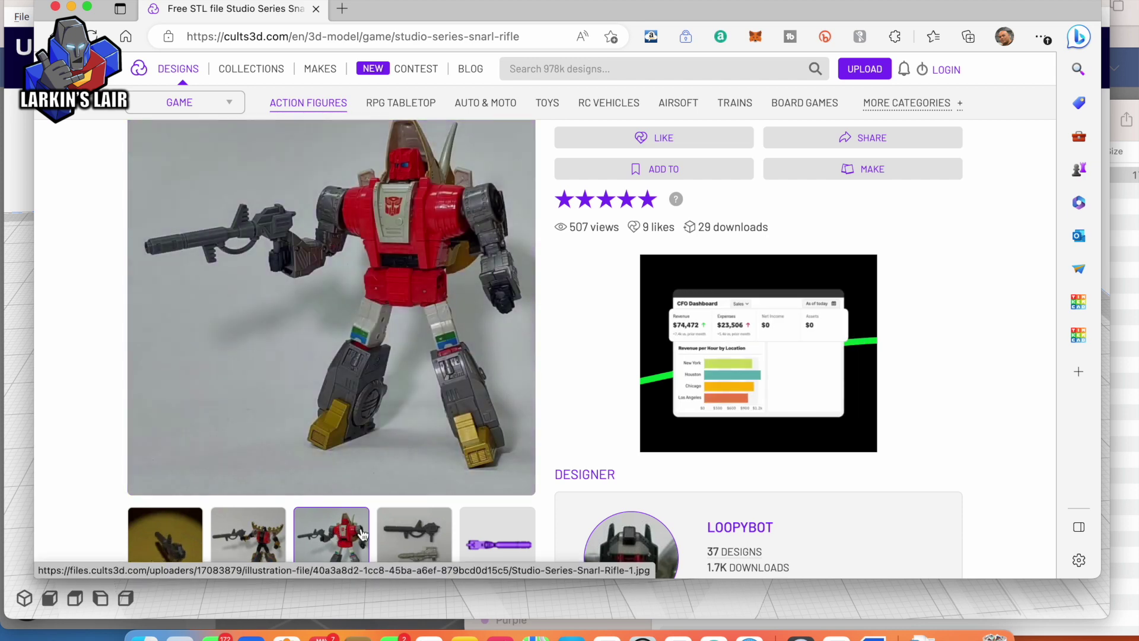
scroll(602, 396, down, 2)
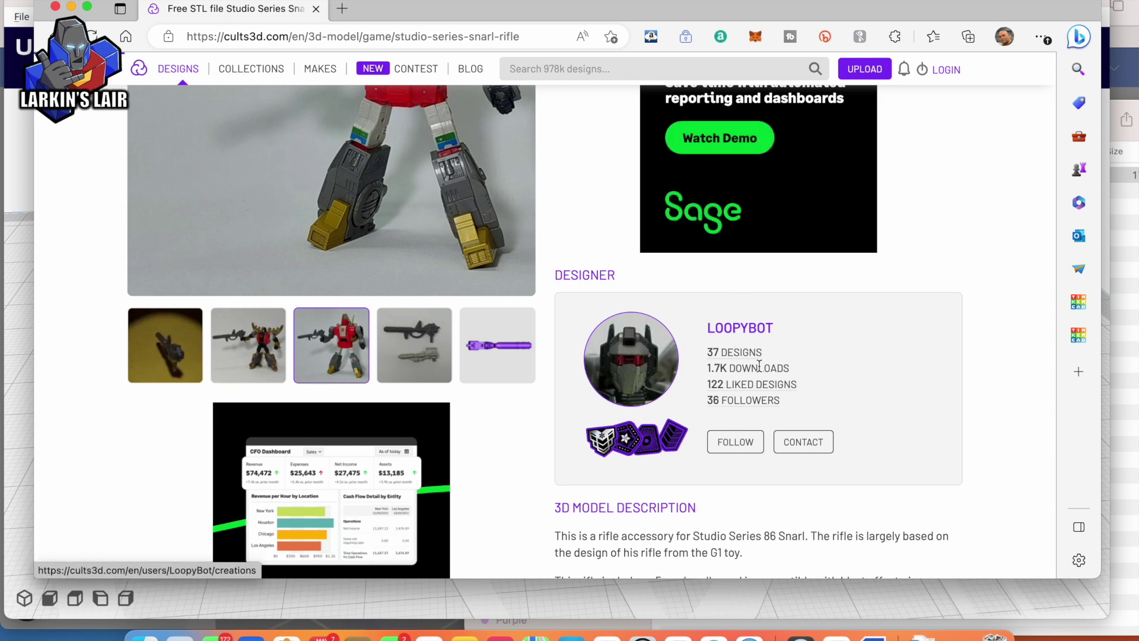
- Browse LoopyBot's other designs, then return to the Snarl Rifle page
click(719, 354)
scroll(595, 321, down, 5)
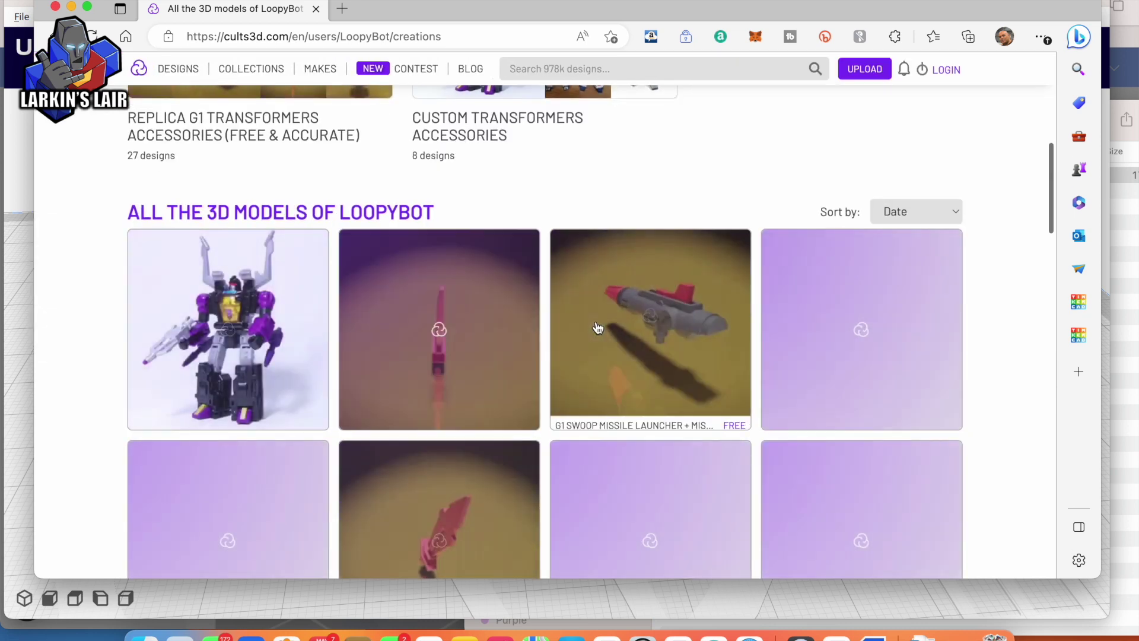
scroll(596, 328, up, 1)
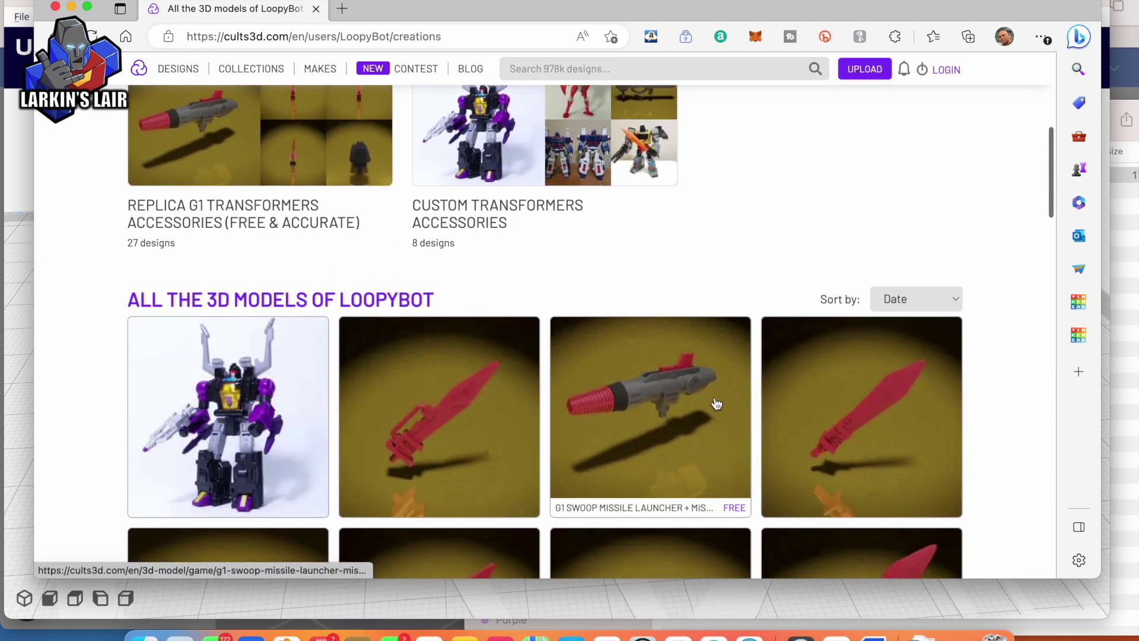
scroll(614, 401, down, 1)
scroll(694, 395, down, 2)
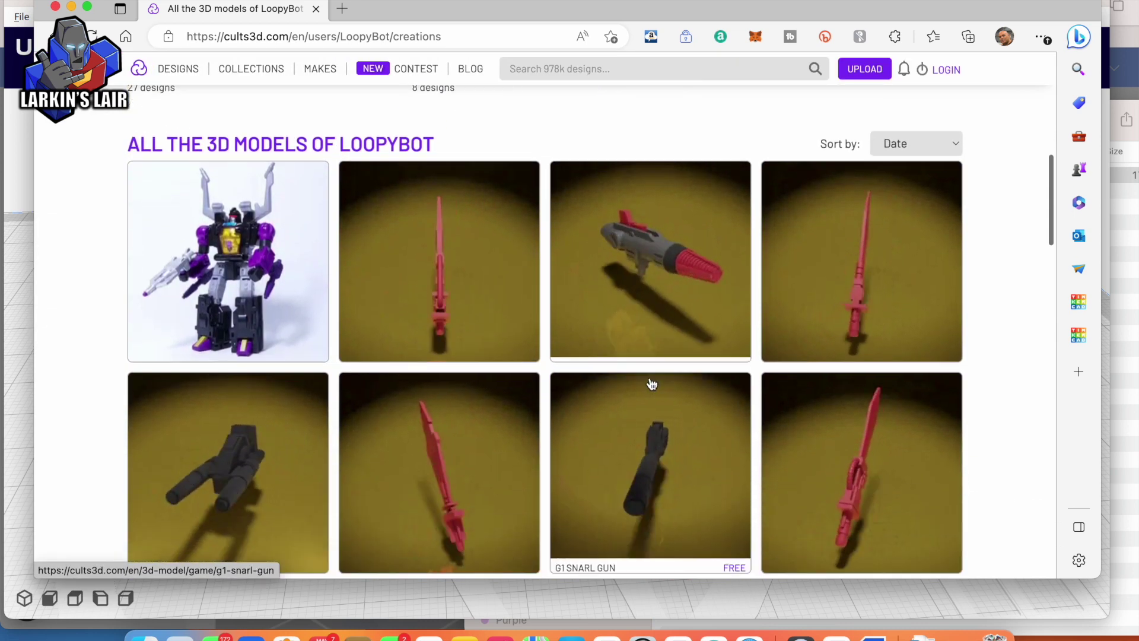
scroll(684, 407, down, 1)
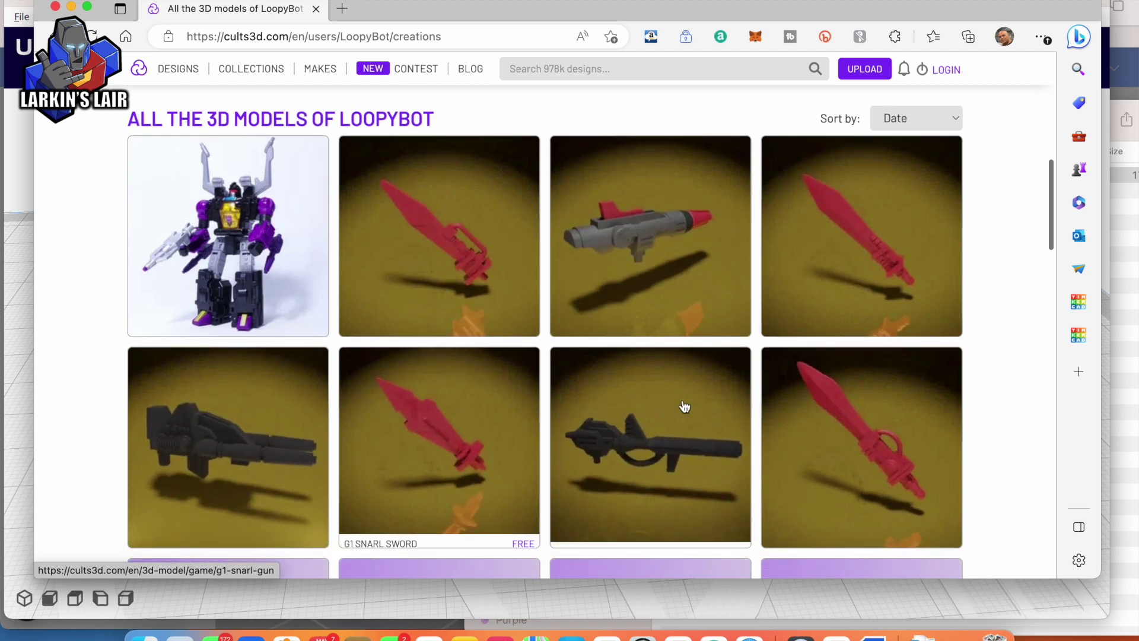
scroll(684, 406, down, 3)
scroll(523, 374, up, 1)
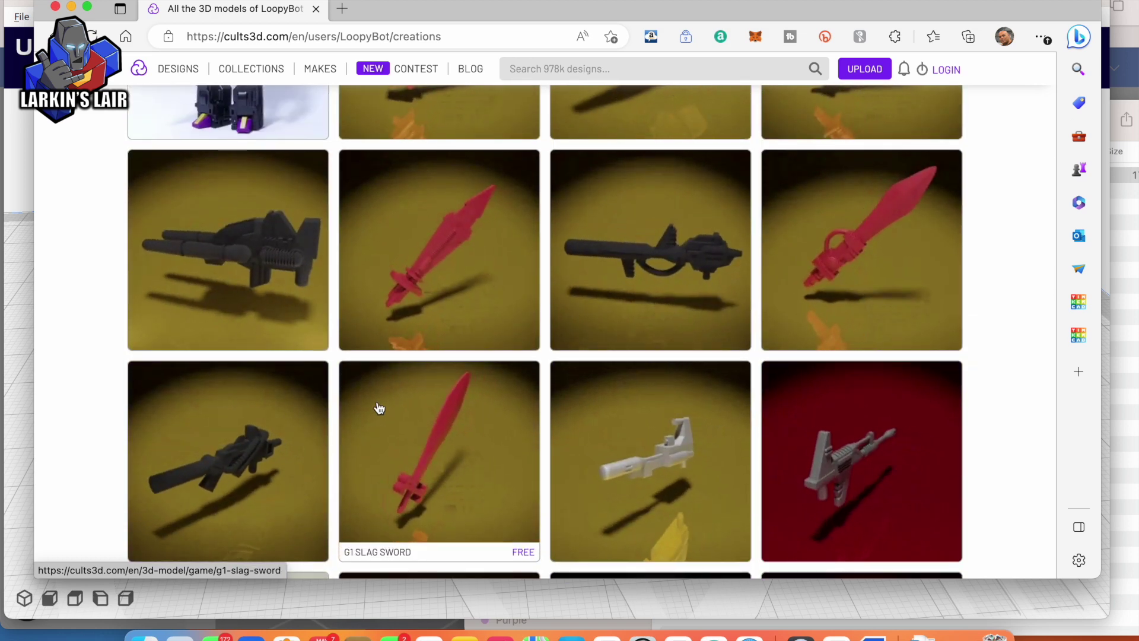
scroll(378, 407, down, 3)
scroll(275, 265, up, 3)
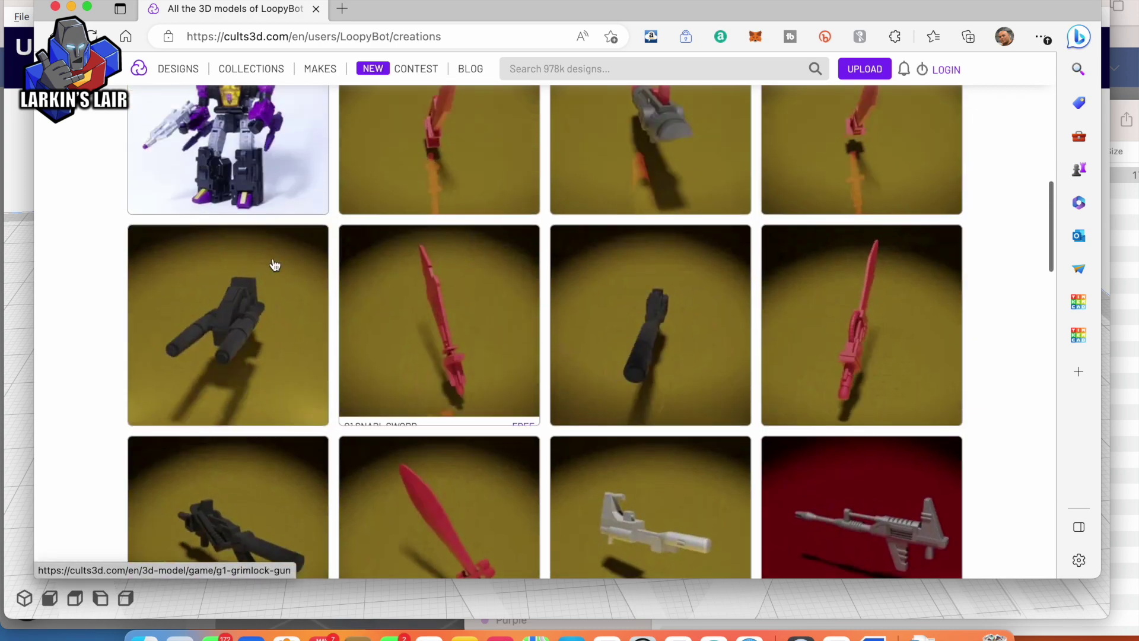
click(522, 145)
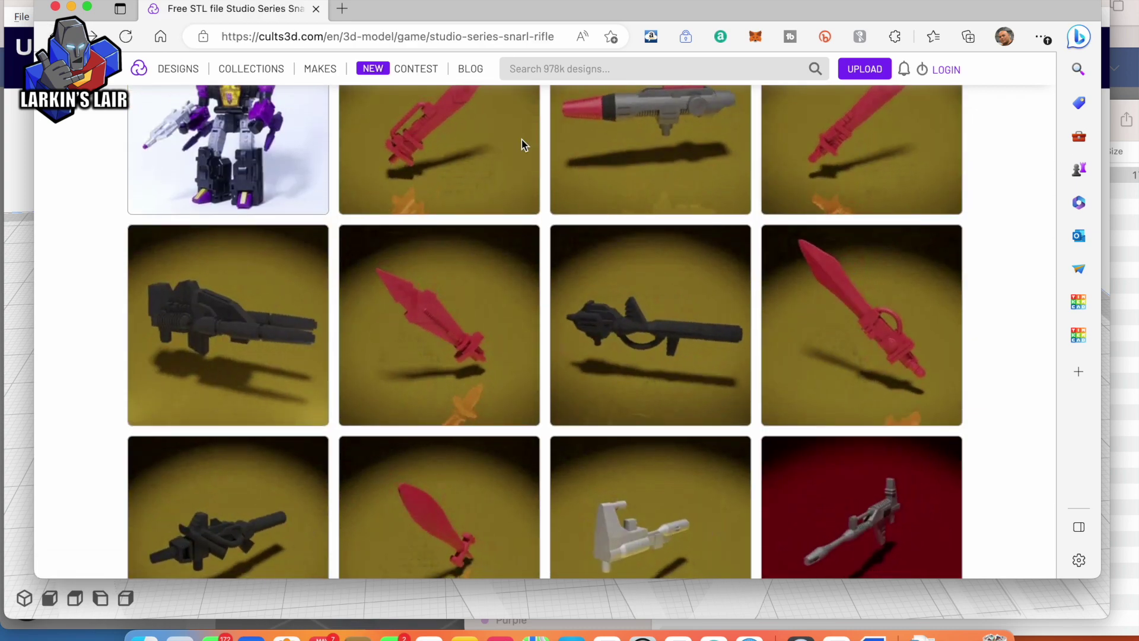
scroll(570, 270, down, 5)
scroll(570, 270, up, 5)
scroll(569, 270, up, 5)
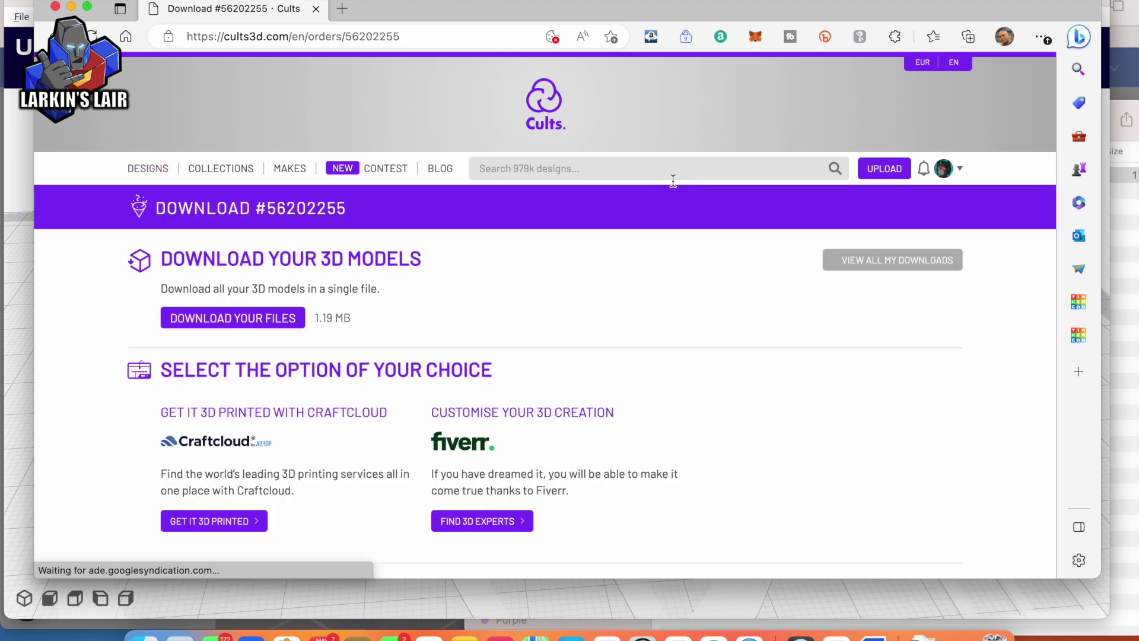
- Download the Studio Series Snarl Rifle's 1.19 MB file package
click(207, 314)
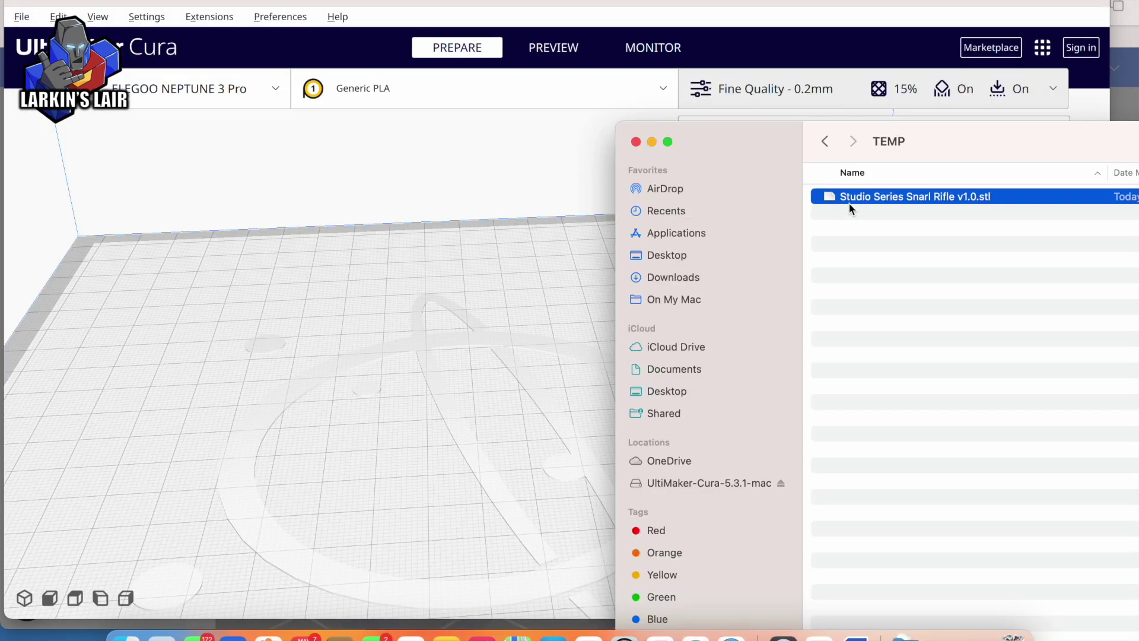
- Drop Studio Series Snarl Rifle v1.0.stl onto the ELEGOO NEPTUNE 3 Pro build plate and select it
drag(872, 194, 372, 326)
click(405, 481)
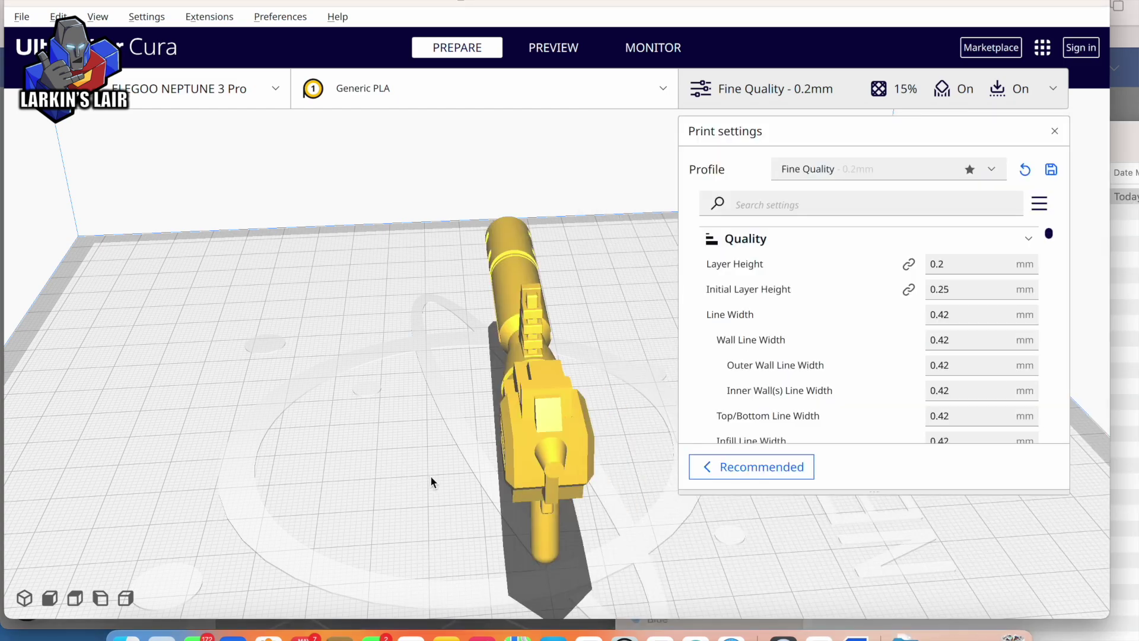
click(413, 451)
right_drag(413, 451, 38, 456)
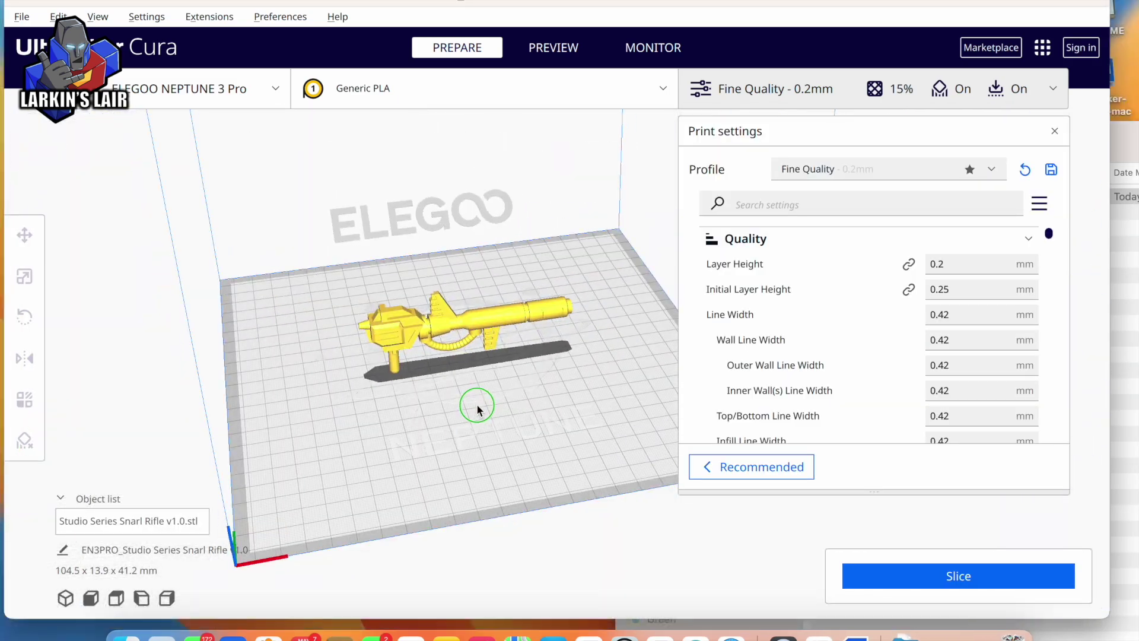
click(456, 314)
right_drag(498, 421, 464, 437)
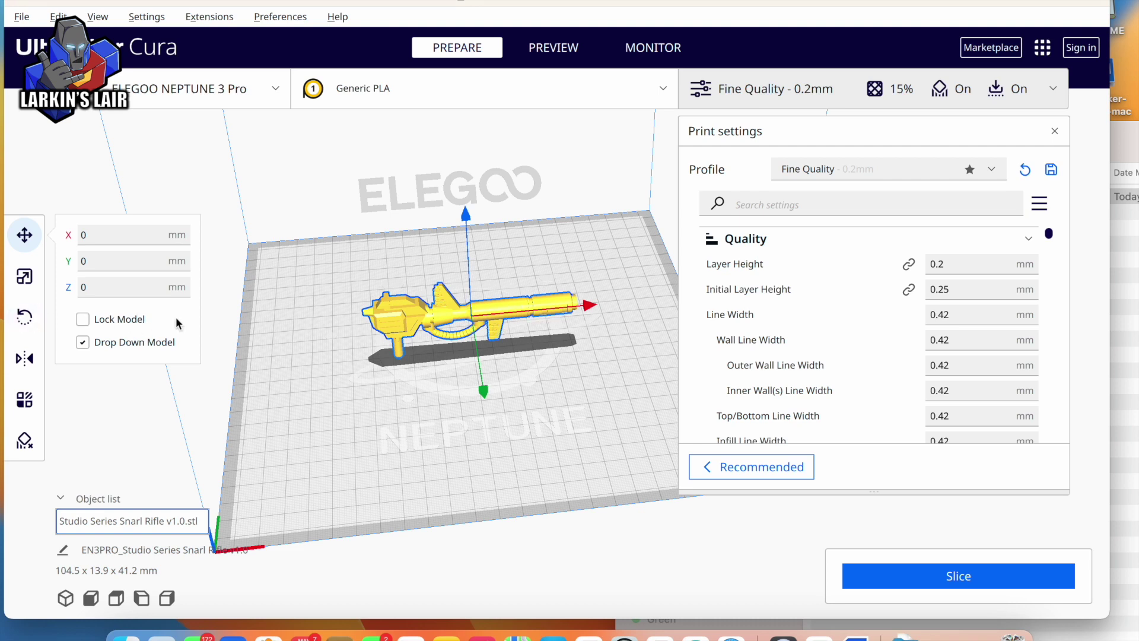
- Tip the rifle 90° with the Rotate tool so it stands upright
click(25, 318)
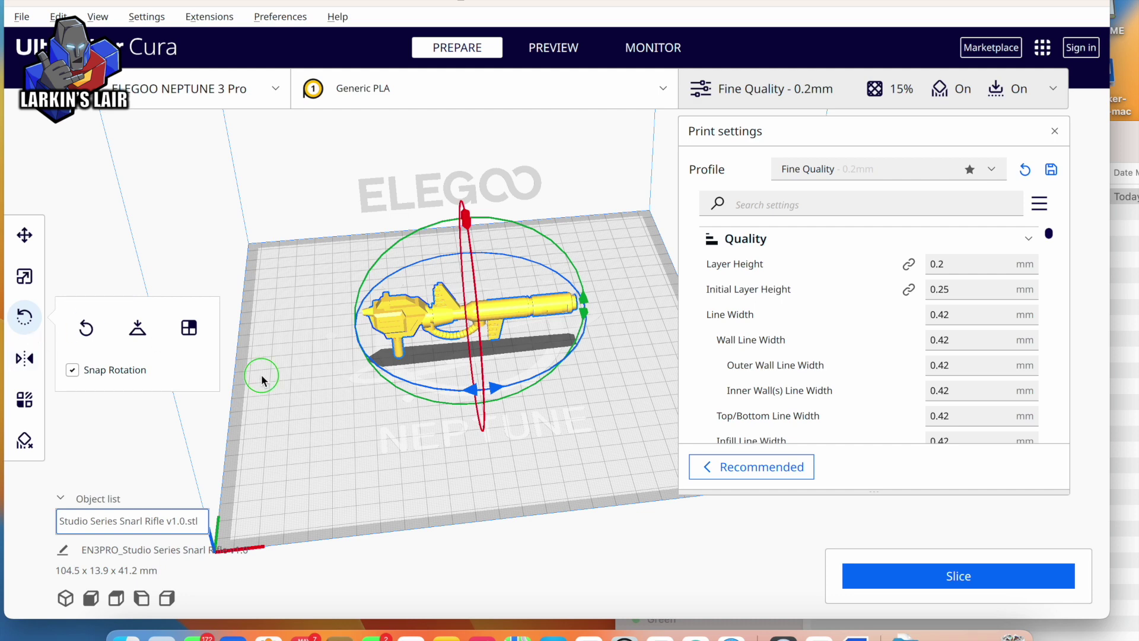
right_drag(262, 381, 261, 350)
scroll(402, 370, up, 1)
scroll(405, 378, up, 1)
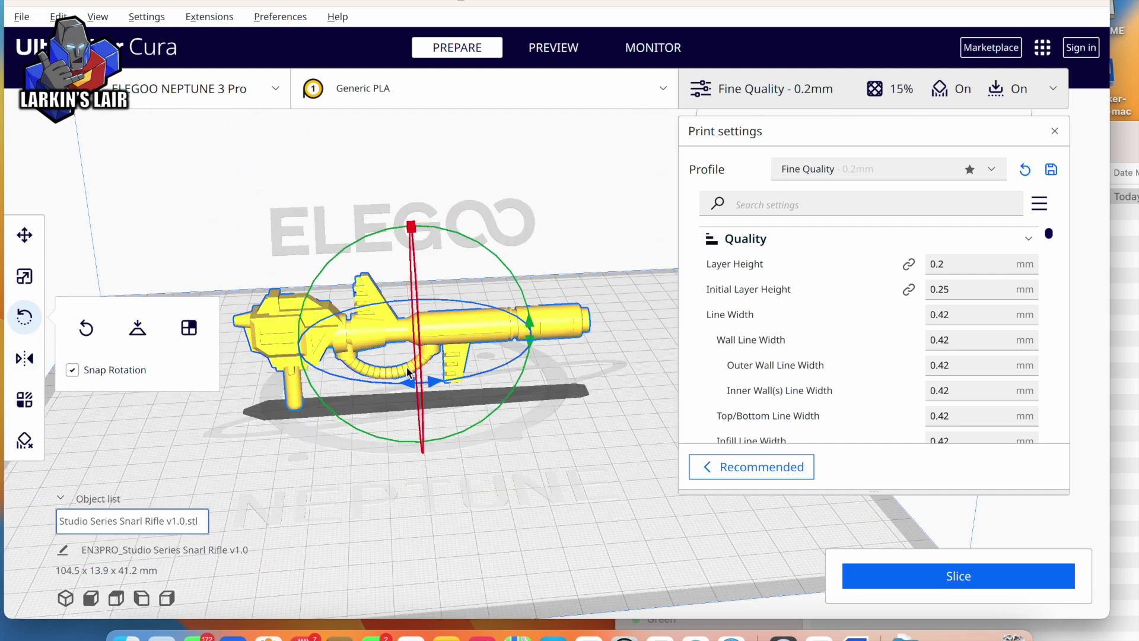
scroll(410, 388, up, 1)
right_drag(416, 495, 415, 504)
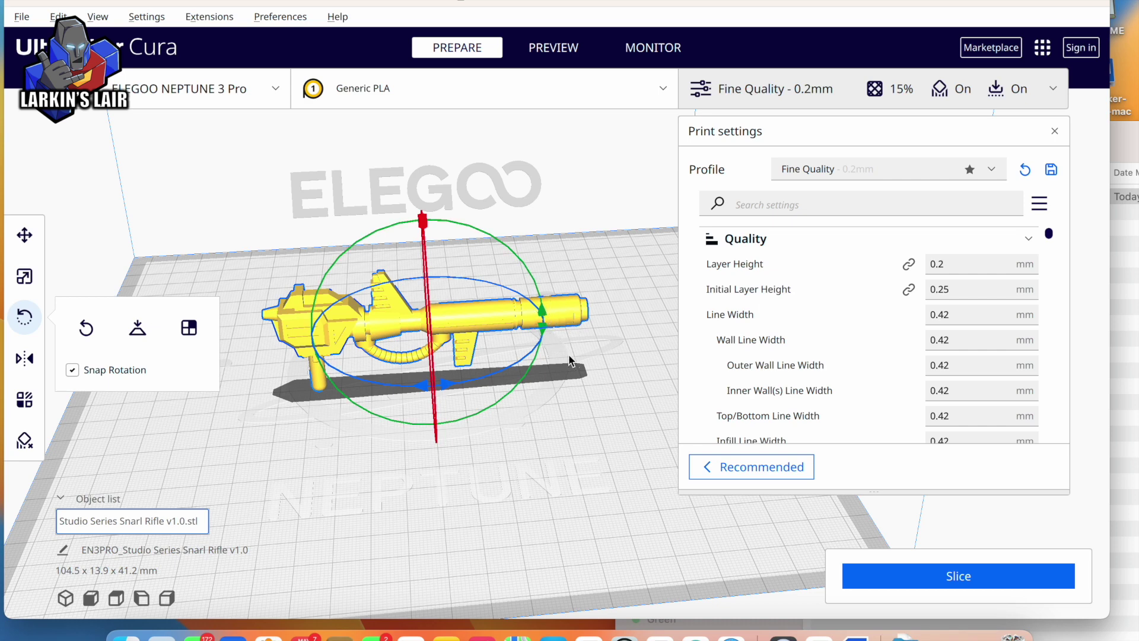
drag(543, 315, 426, 232)
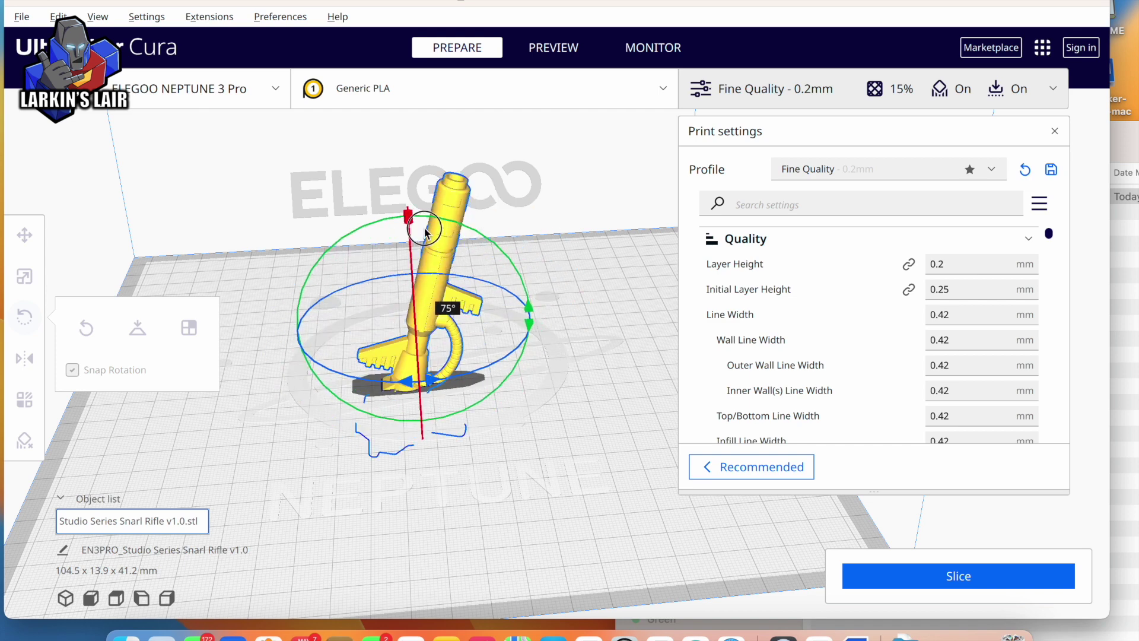
drag(425, 232, 405, 218)
click(394, 434)
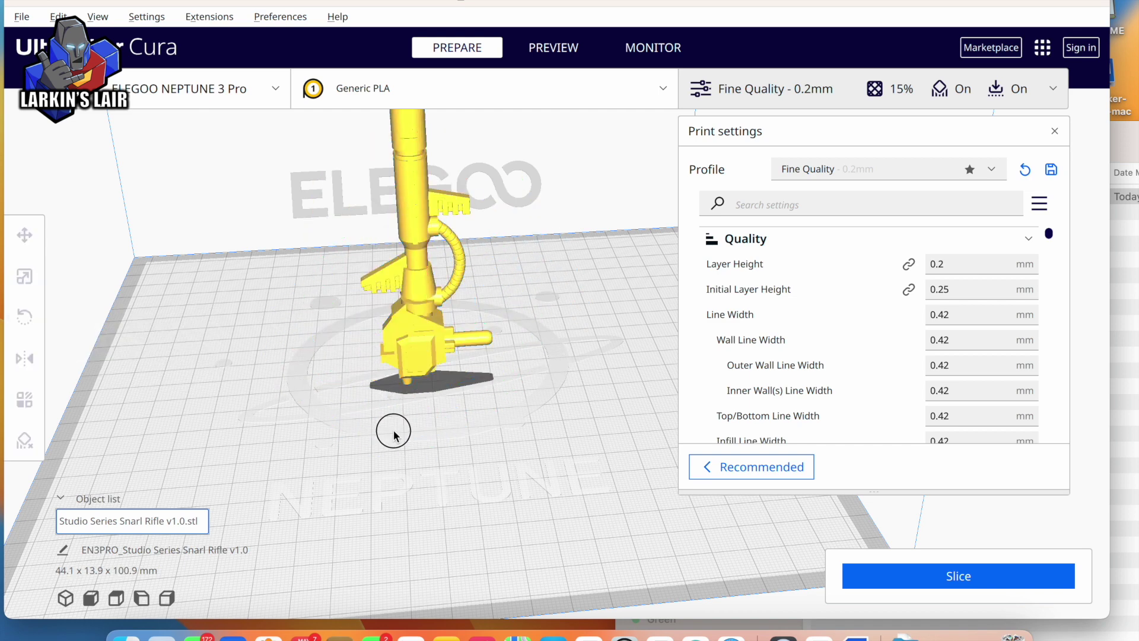
mouse_move(395, 435)
right_down()
mouse_move(395, 239)
mouse_move(393, 310)
right_up()
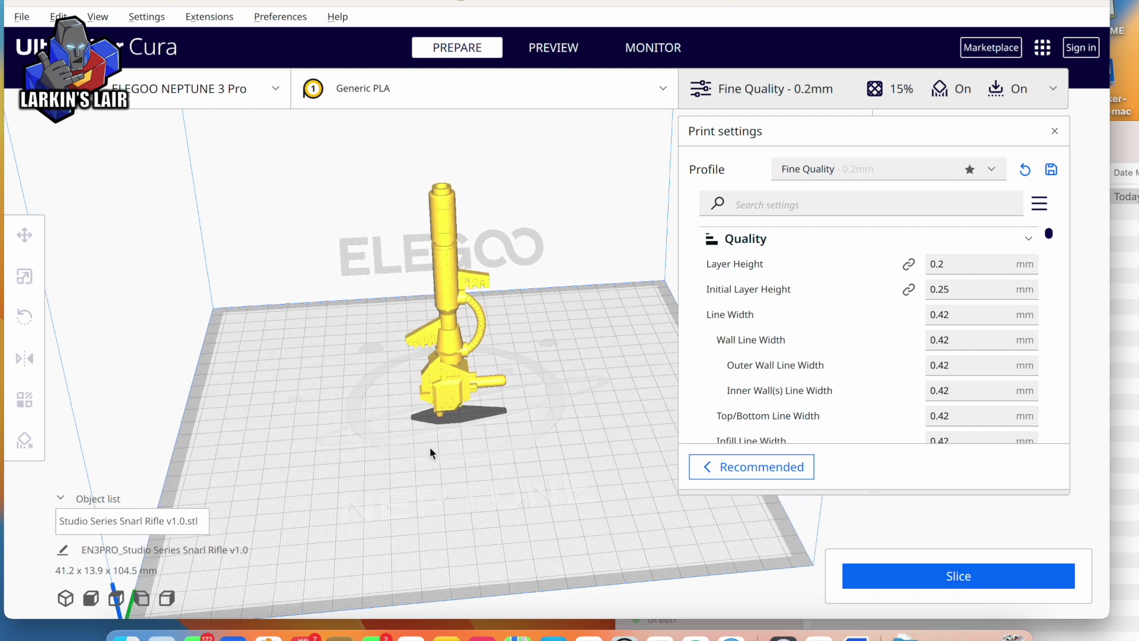
mouse_move(464, 487)
right_down()
mouse_move(382, 483)
mouse_move(441, 491)
mouse_move(499, 471)
mouse_move(490, 478)
right_up()
- Turn the upright rifle around its vertical axis and check it from several angles
click(464, 395)
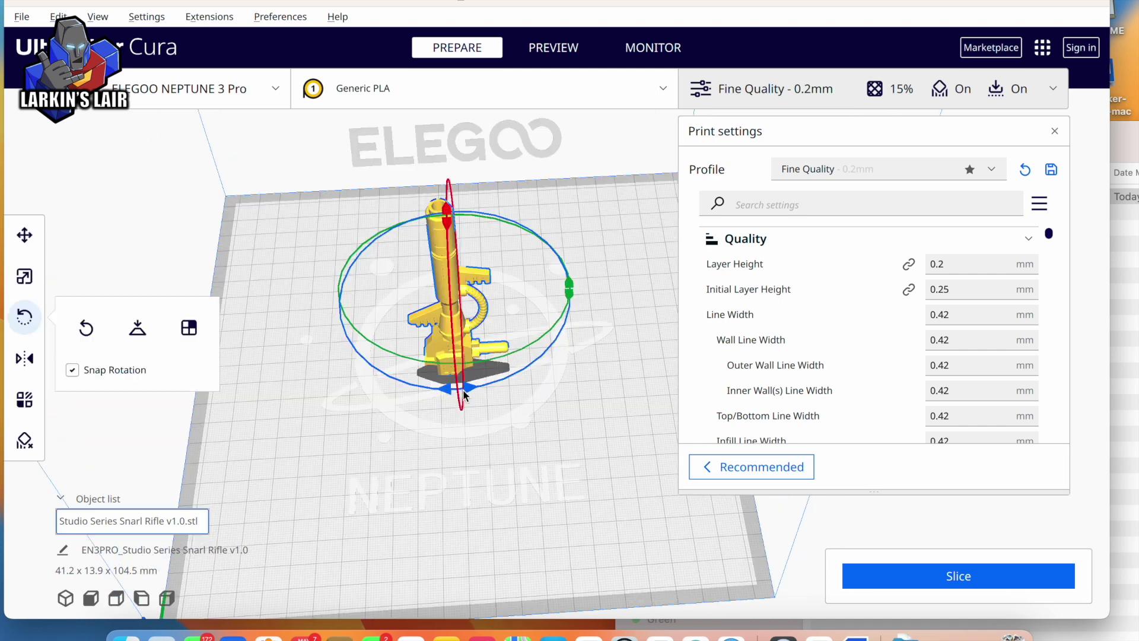
mouse_move(465, 391)
mouse_down()
mouse_move(537, 334)
mouse_move(547, 283)
mouse_move(564, 262)
mouse_up()
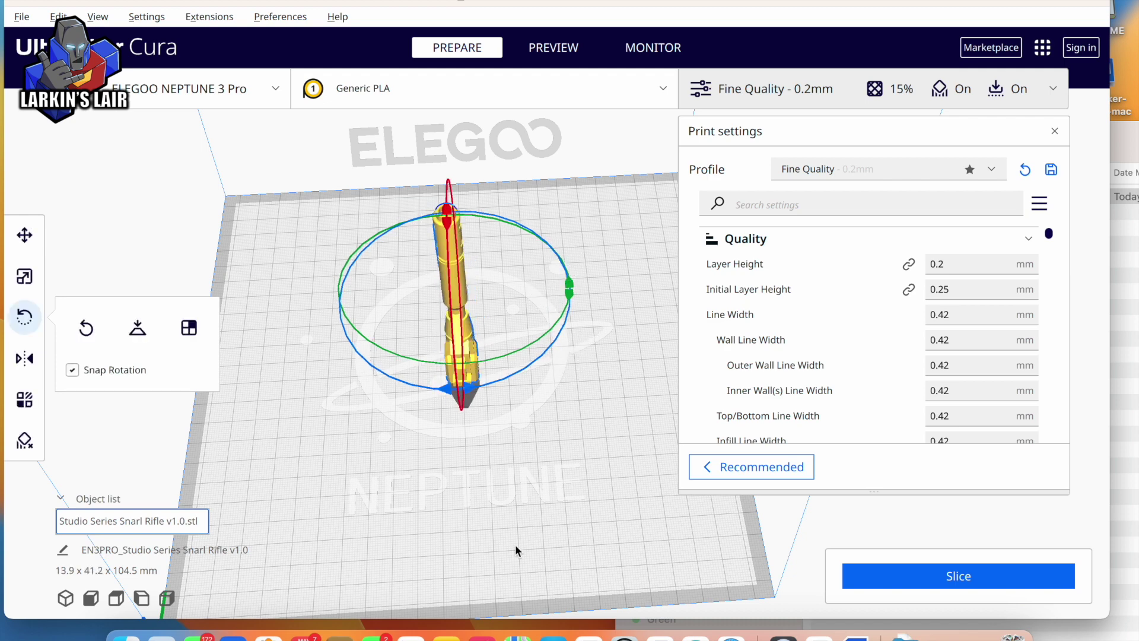
click(518, 471)
mouse_move(495, 460)
right_down()
mouse_move(470, 434)
mouse_move(476, 203)
mouse_move(350, 348)
mouse_move(658, 256)
right_up()
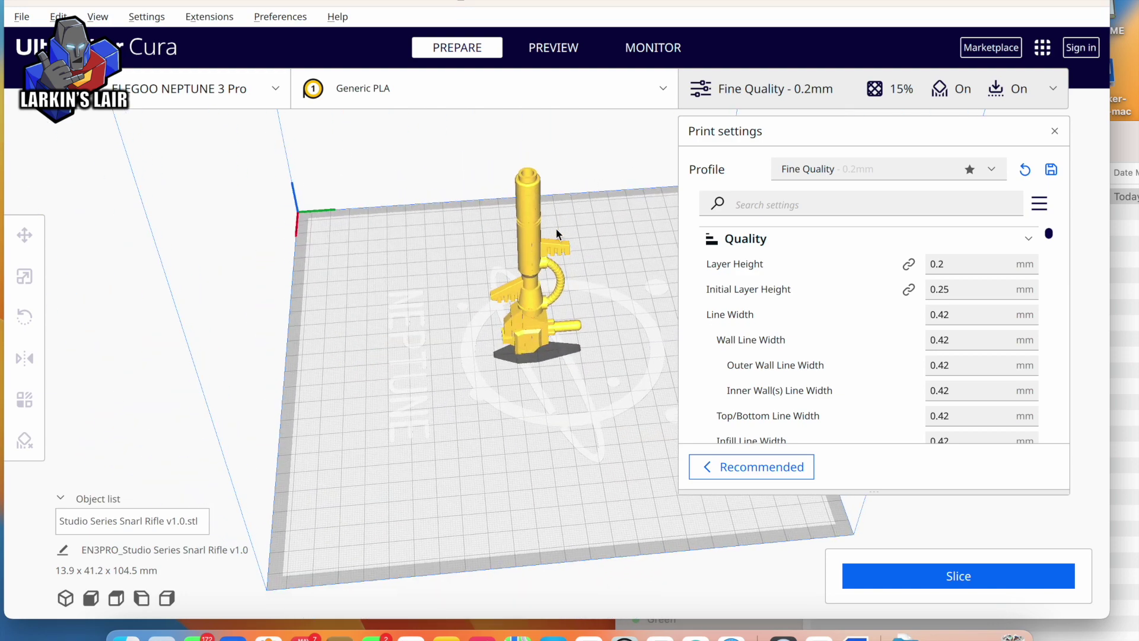
mouse_move(452, 568)
right_down()
mouse_move(565, 427)
mouse_move(685, 402)
right_up()
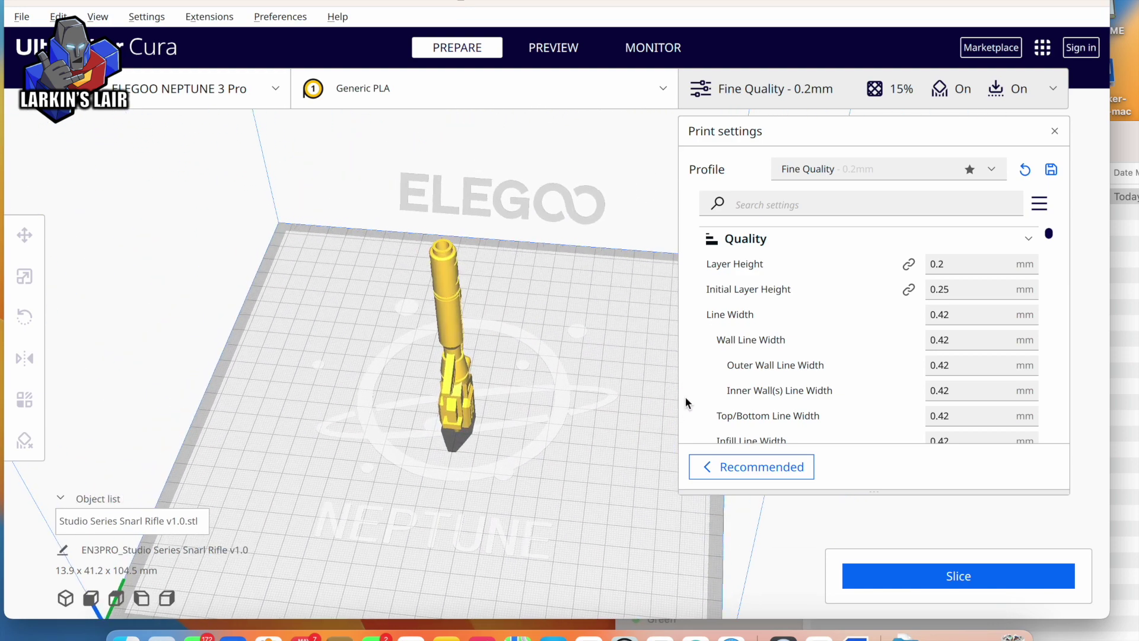
mouse_move(567, 450)
right_down()
mouse_move(614, 414)
mouse_move(585, 433)
mouse_move(546, 433)
mouse_move(671, 428)
mouse_move(600, 461)
mouse_move(432, 466)
mouse_move(579, 466)
mouse_move(570, 414)
right_up()
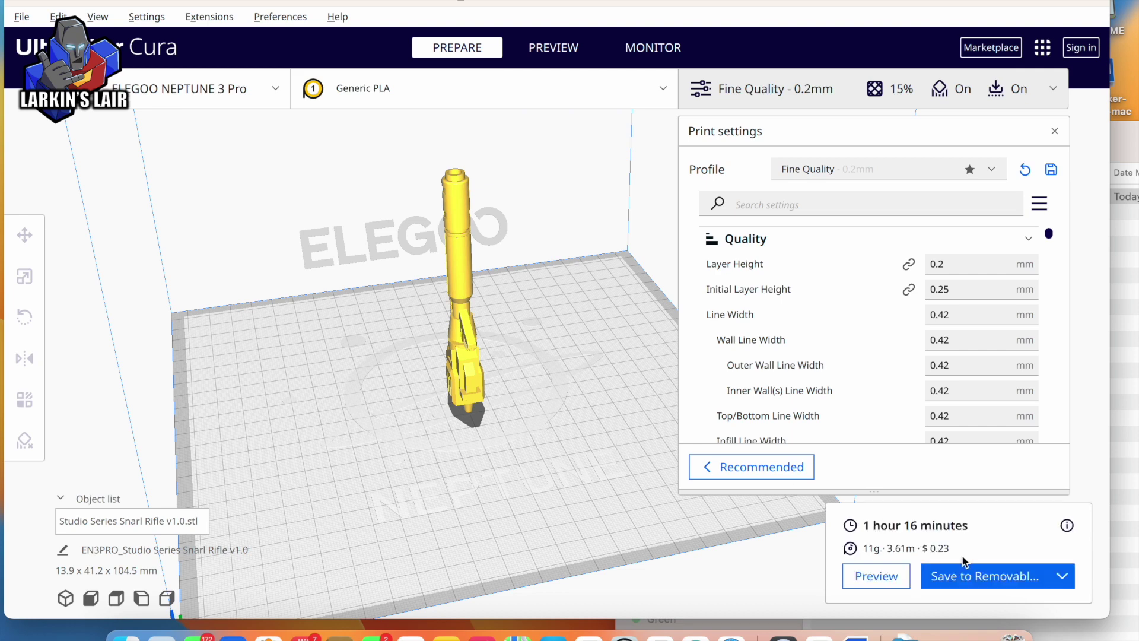
- Orbit around the upright rifle and slice it into the 528-layer line-type preview
right_drag(668, 489, 647, 483)
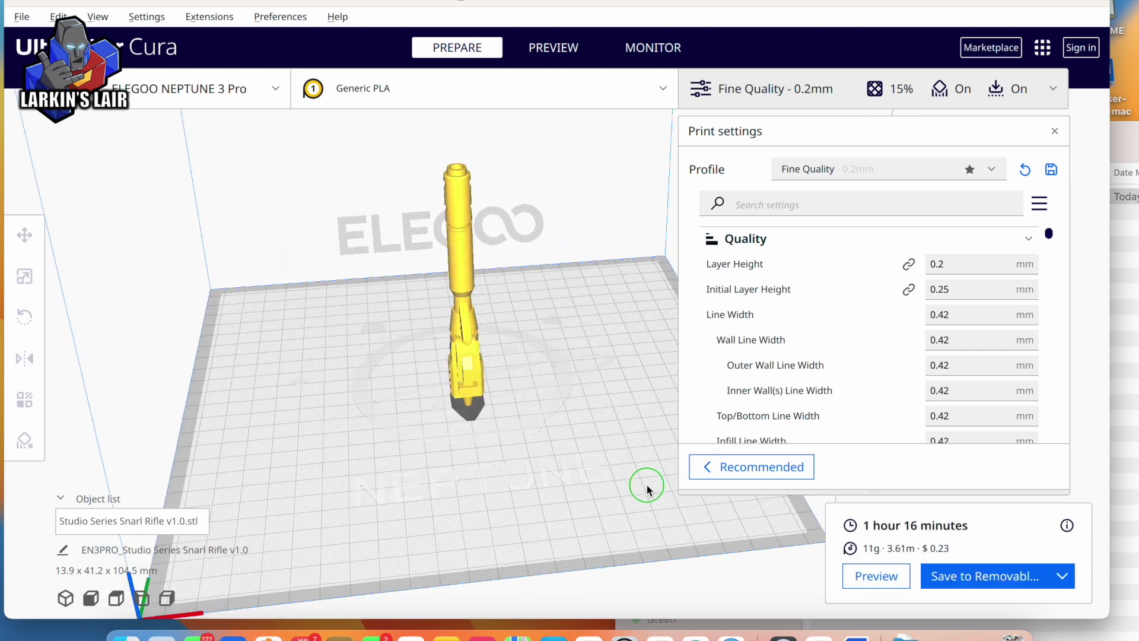
click(558, 54)
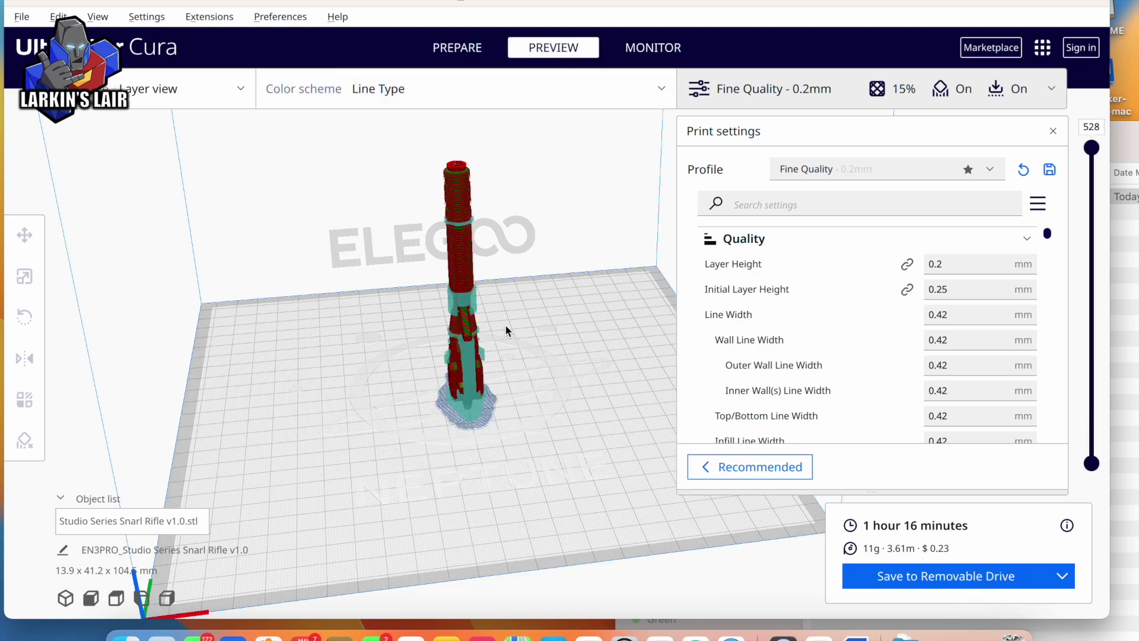
mouse_move(506, 331)
right_down()
mouse_move(428, 359)
mouse_move(317, 344)
mouse_move(196, 353)
right_up()
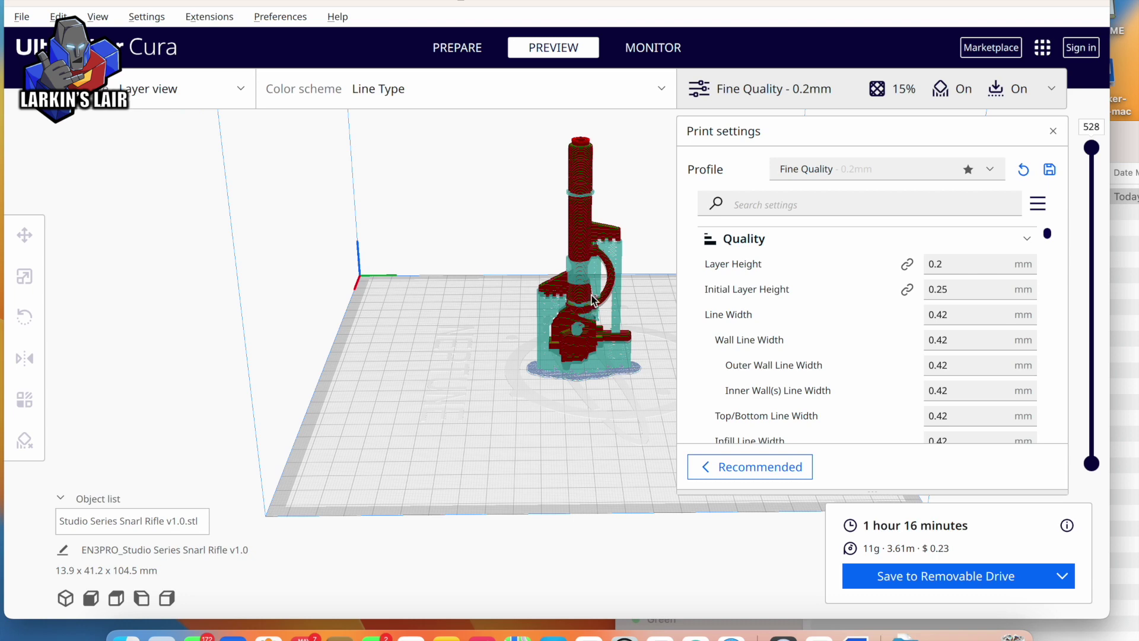
scroll(583, 330, up, 1)
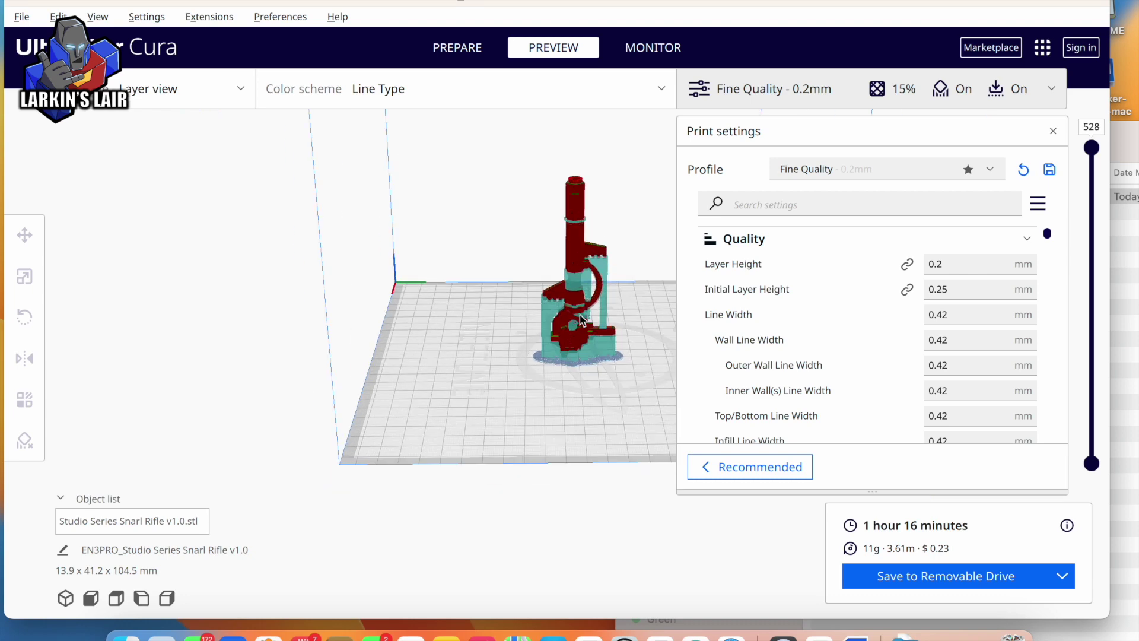
scroll(570, 330, up, 1)
scroll(570, 320, up, 1)
scroll(425, 327, up, 2)
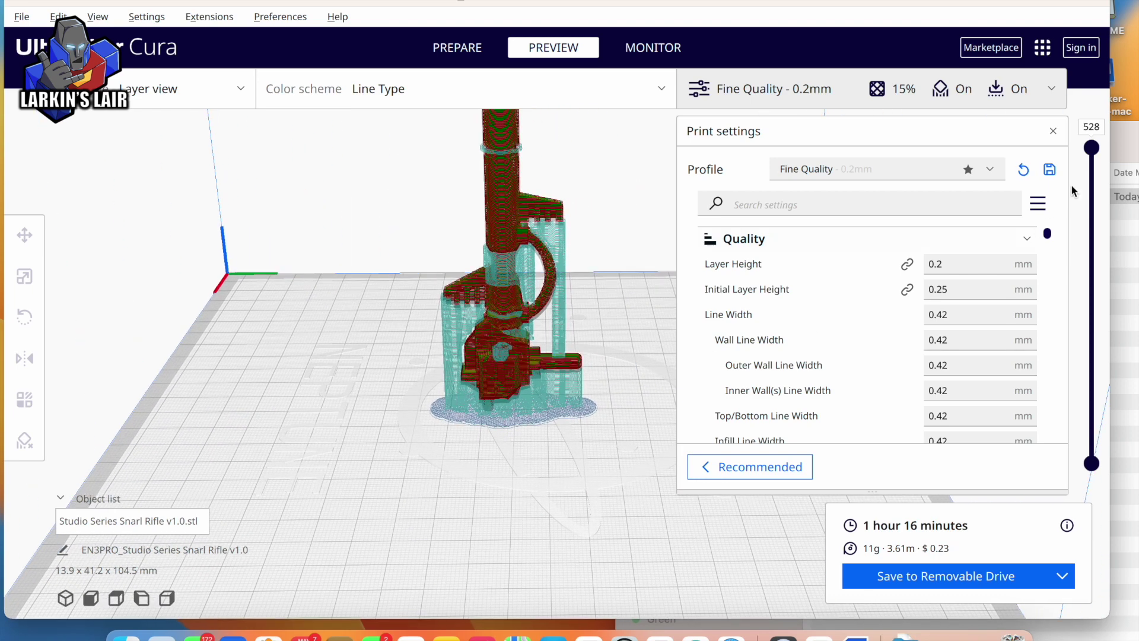
mouse_move(1093, 150)
mouse_down()
mouse_move(1099, 448)
mouse_move(1100, 308)
mouse_up()
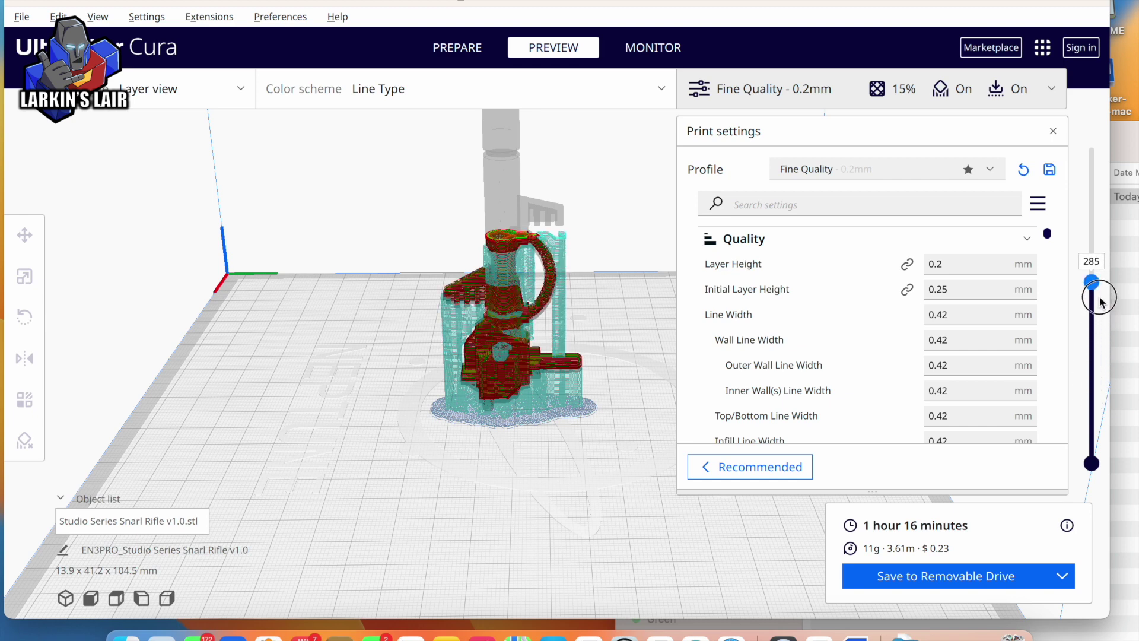
drag(1100, 307, 1093, 182)
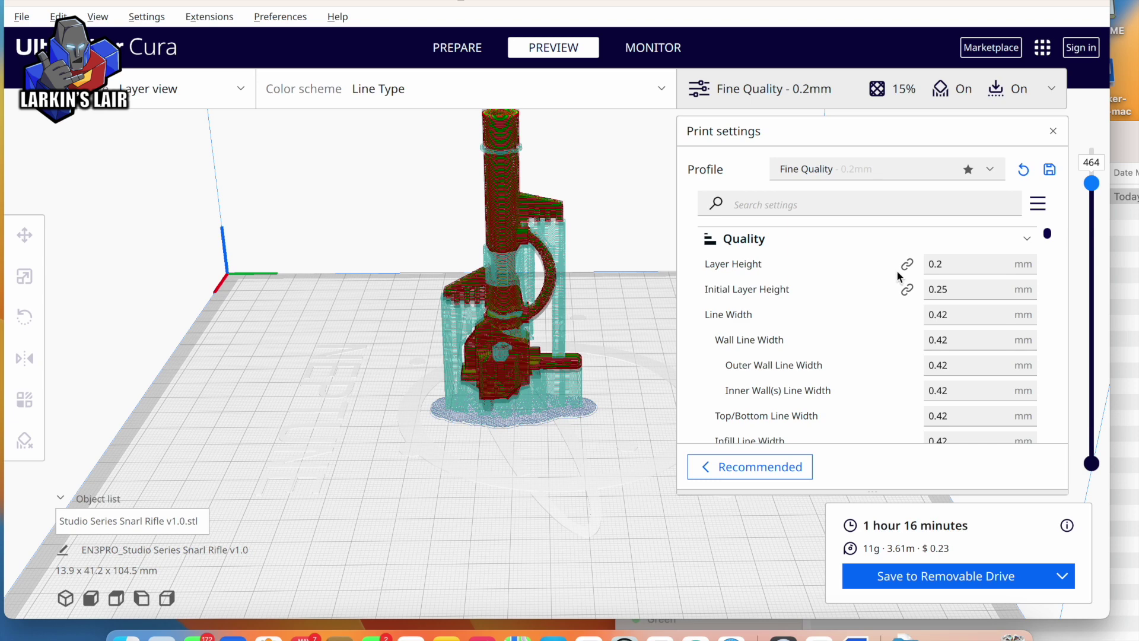
scroll(878, 340, down, 2)
scroll(951, 295, down, 2)
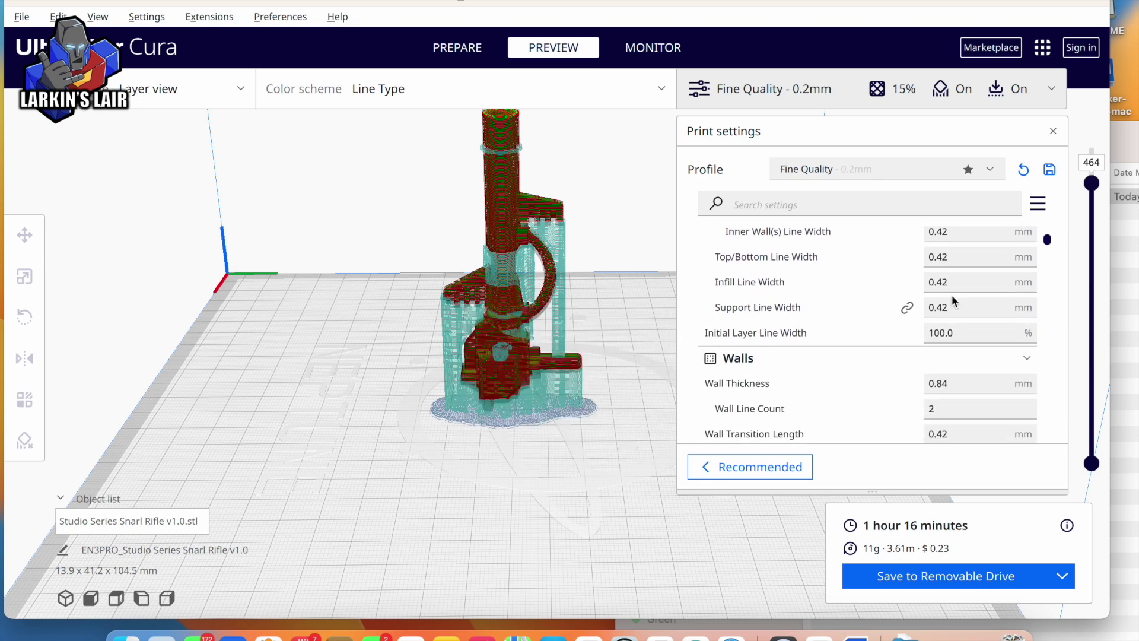
scroll(946, 304, down, 1)
scroll(945, 304, down, 3)
scroll(930, 313, down, 2)
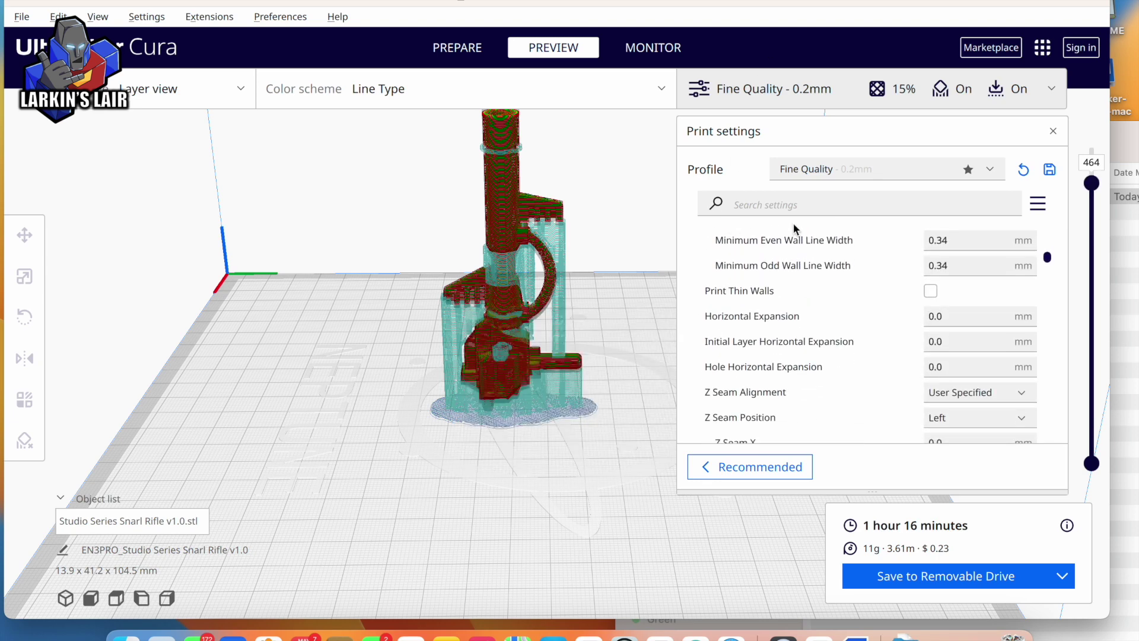
scroll(836, 277, down, 2)
scroll(854, 309, down, 1)
scroll(854, 309, down, 4)
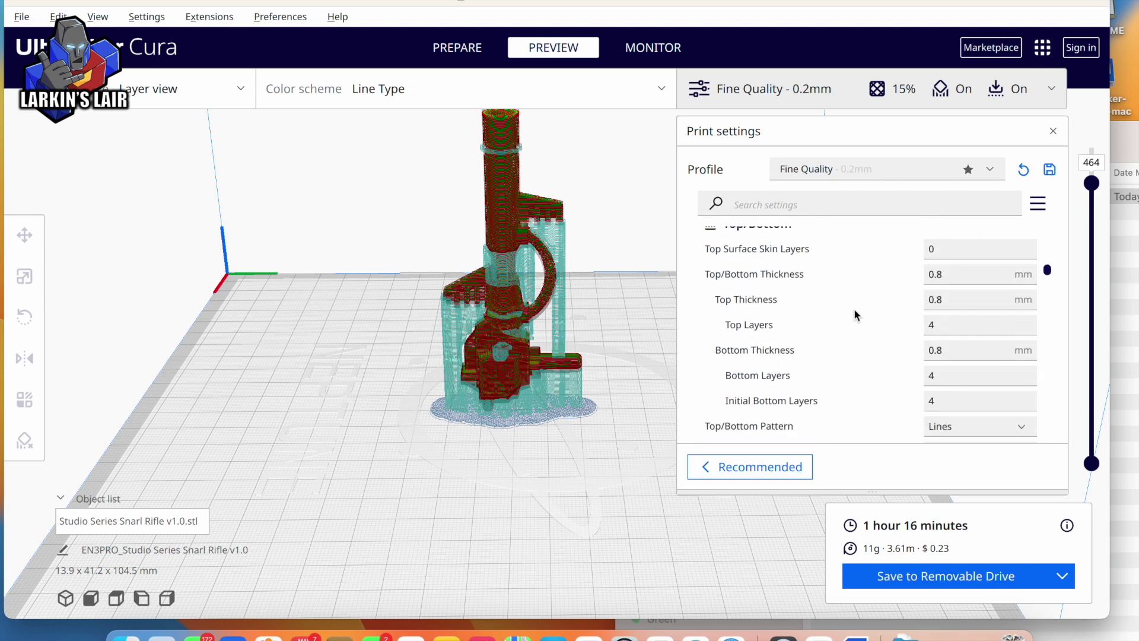
scroll(853, 308, down, 4)
scroll(853, 311, down, 3)
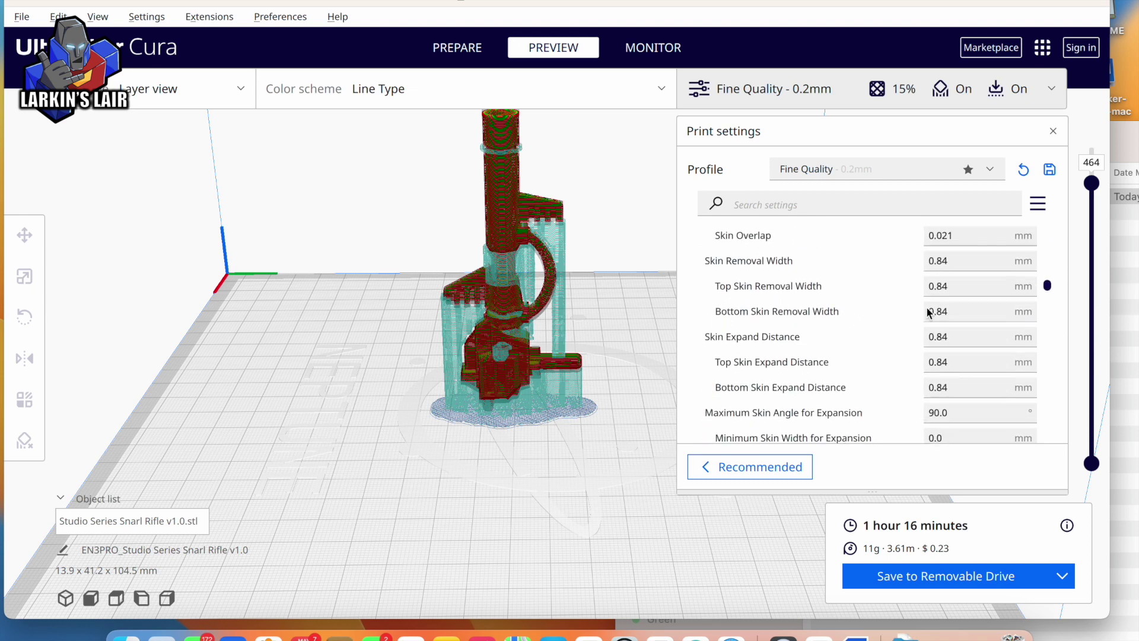
- Filter the print settings by 'support' to review Generate Support and its options
click(759, 202)
text(support)
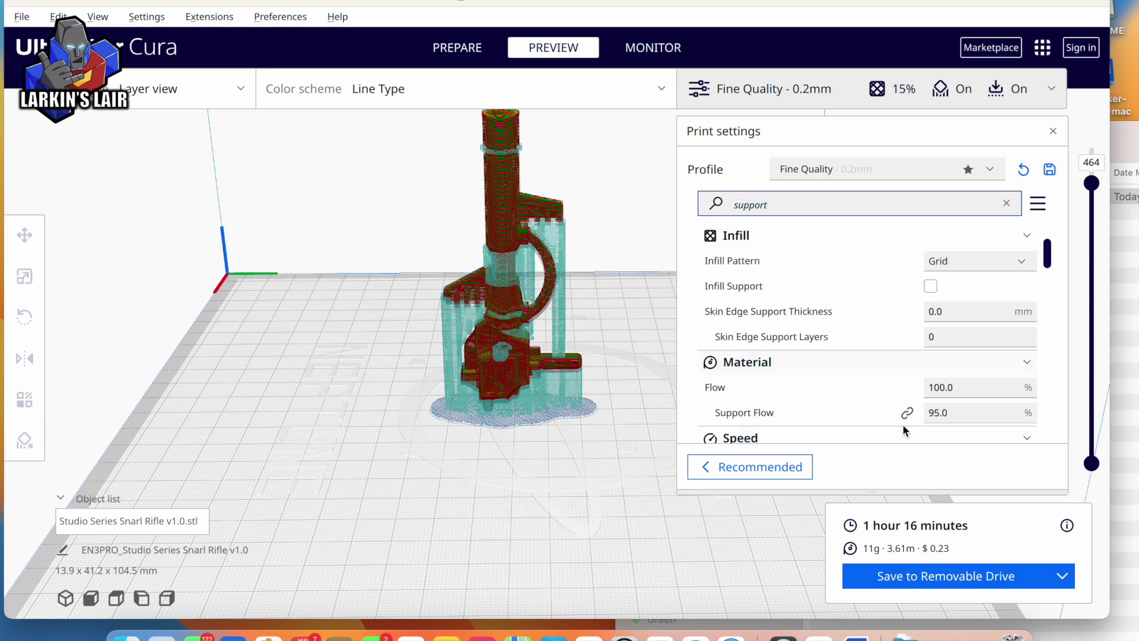
scroll(861, 354, down, 5)
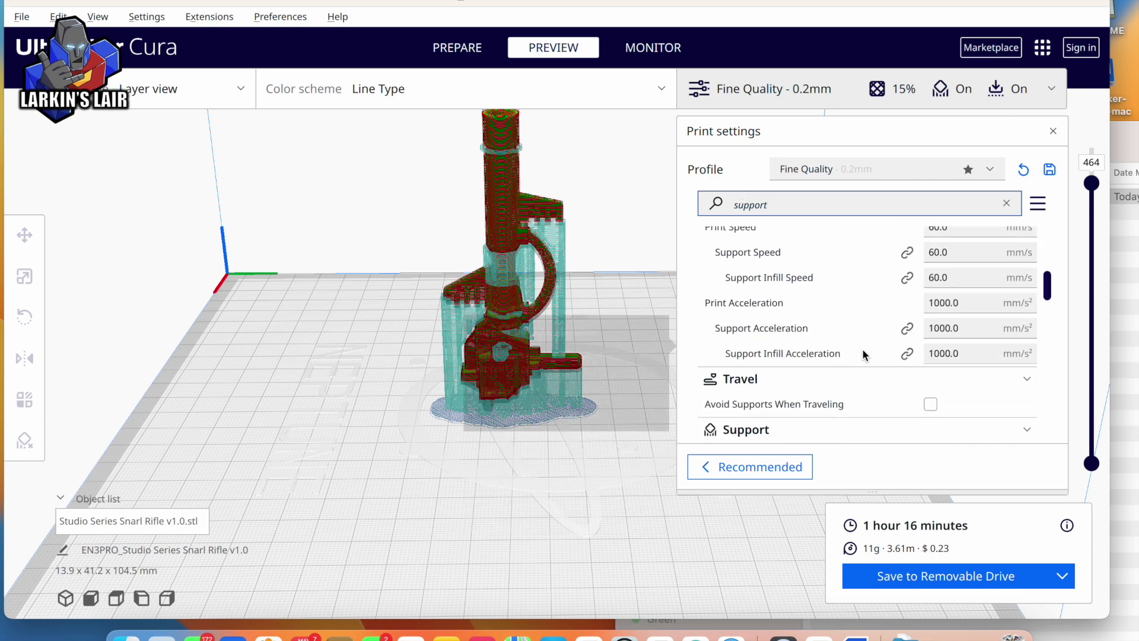
scroll(862, 354, up, 1)
scroll(863, 354, down, 3)
scroll(863, 355, down, 2)
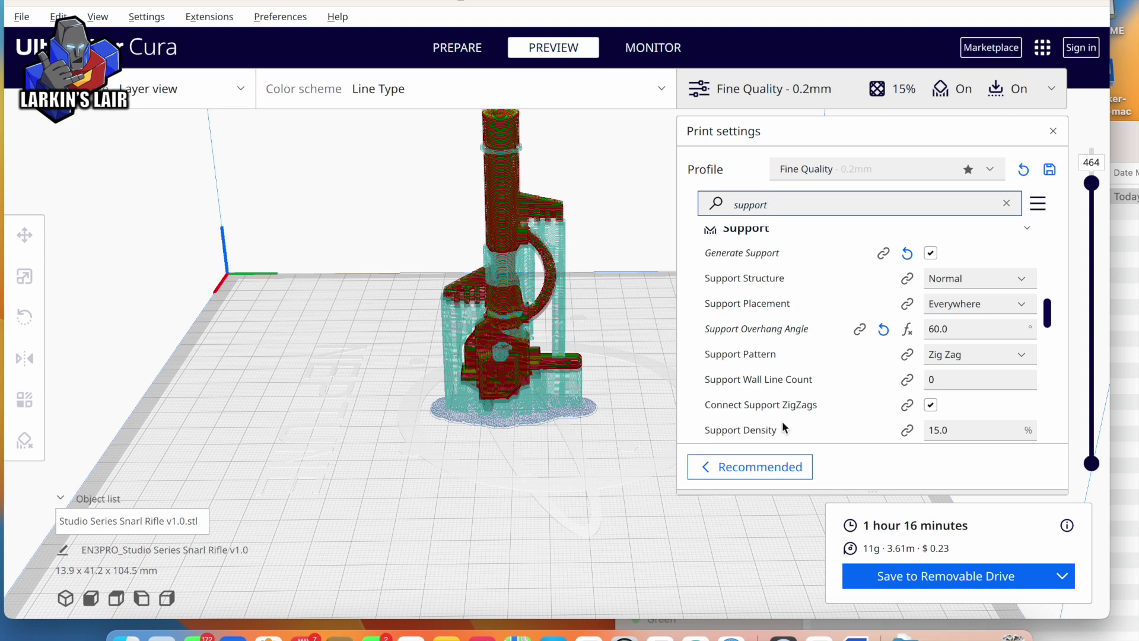
double_click(746, 207)
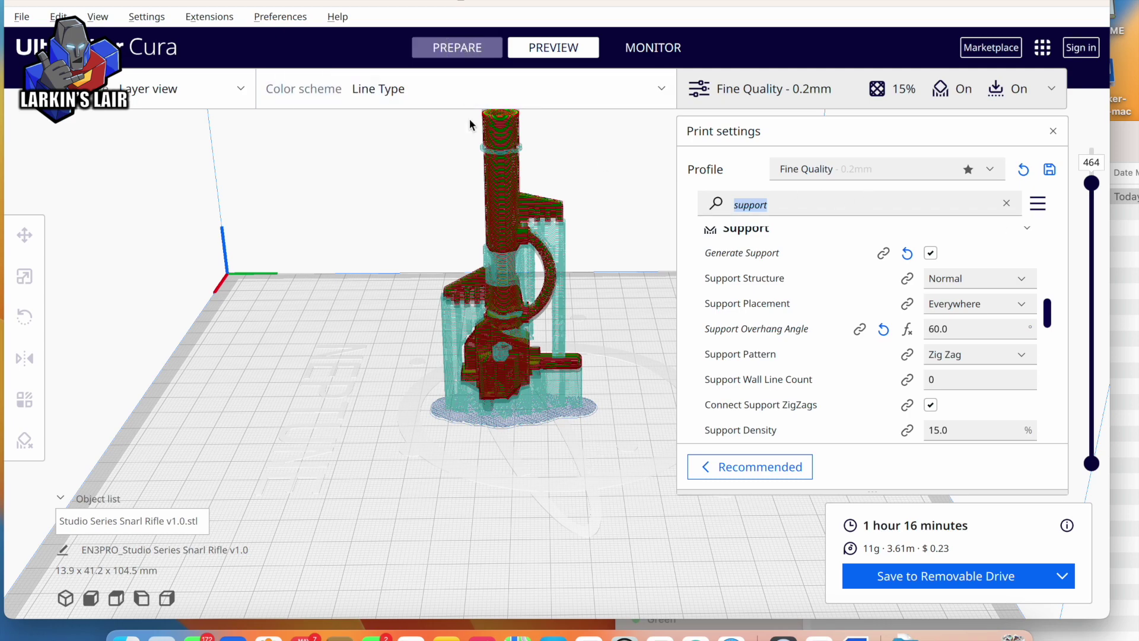
scroll(485, 480, up, 2)
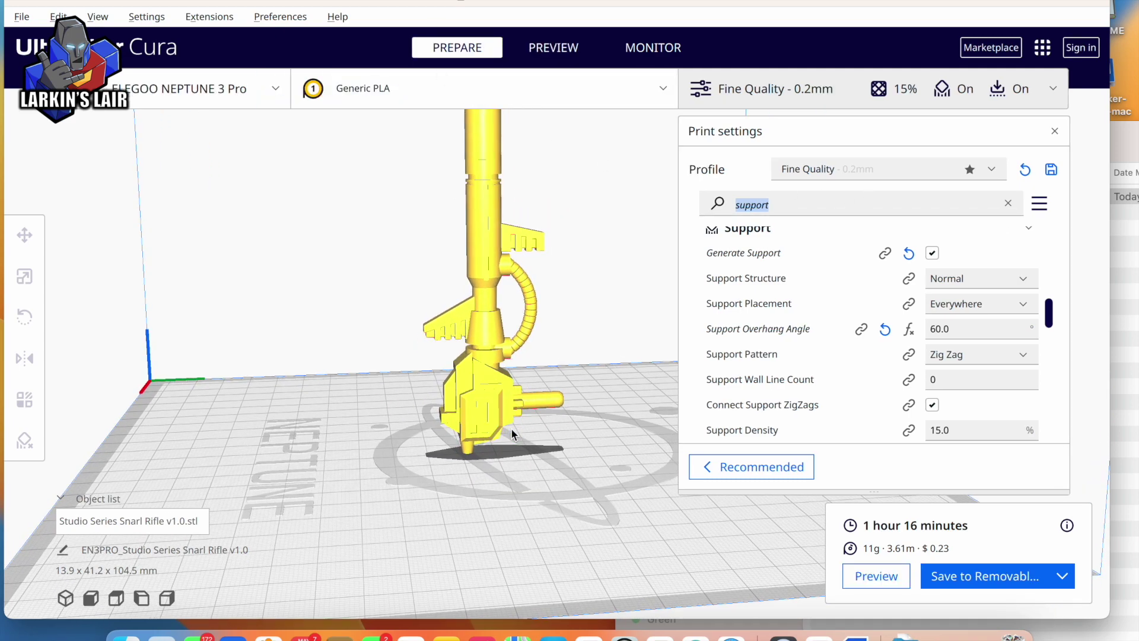
scroll(451, 485, up, 2)
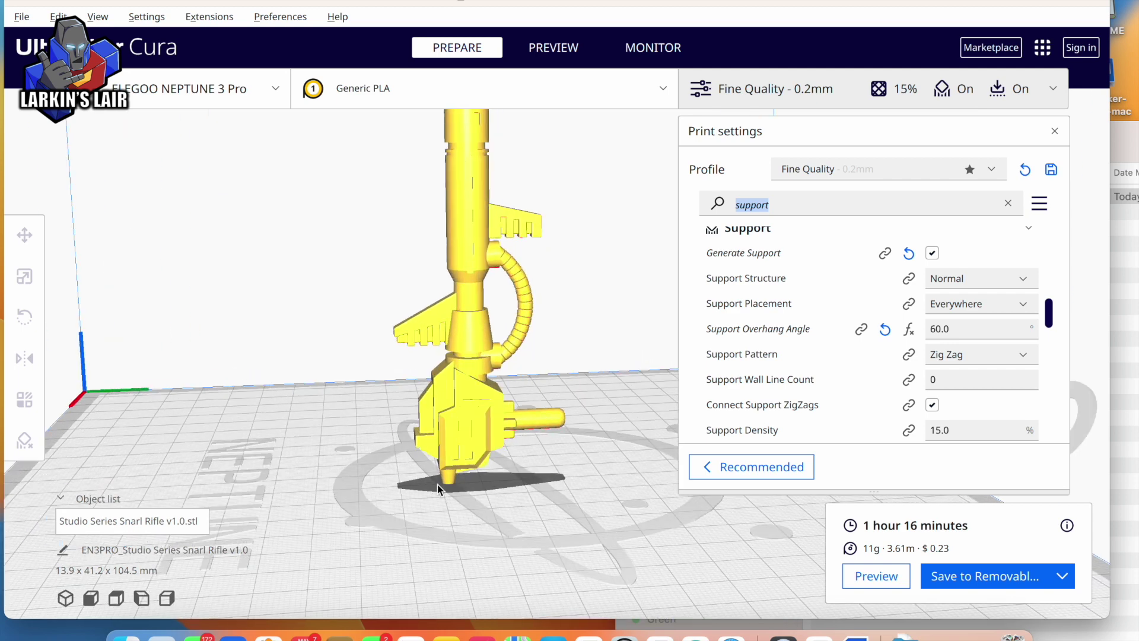
- Orbit lower around the yellow rifle and select the settings search term for replacement
right_drag(442, 509, 434, 510)
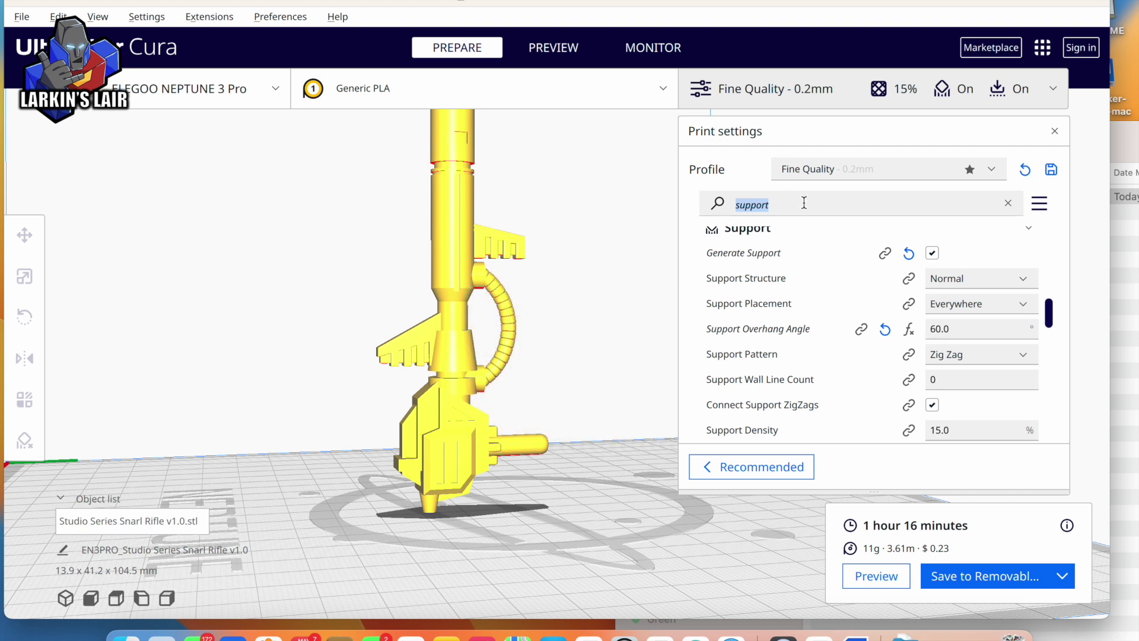
click(822, 214)
drag(783, 207, 719, 205)
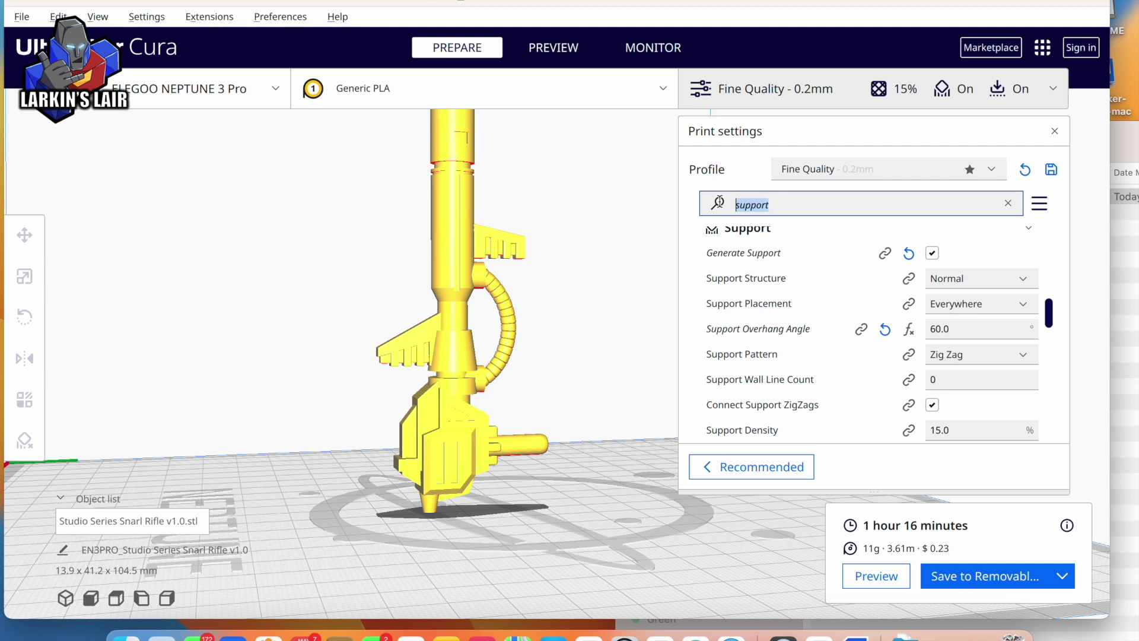
text(raft)
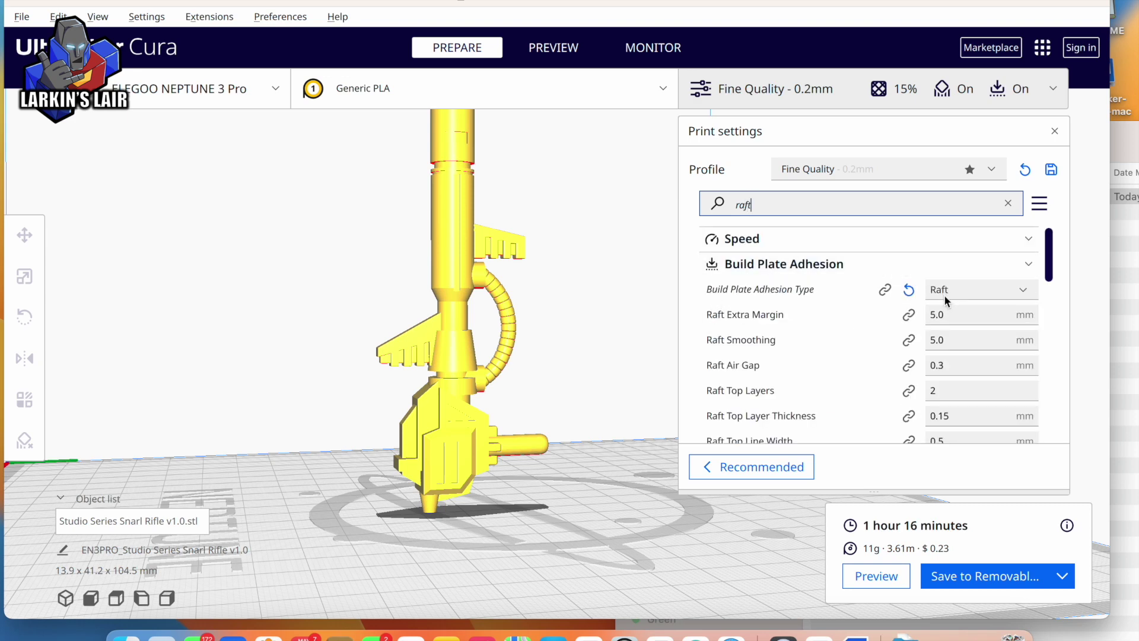
mouse_move(978, 314)
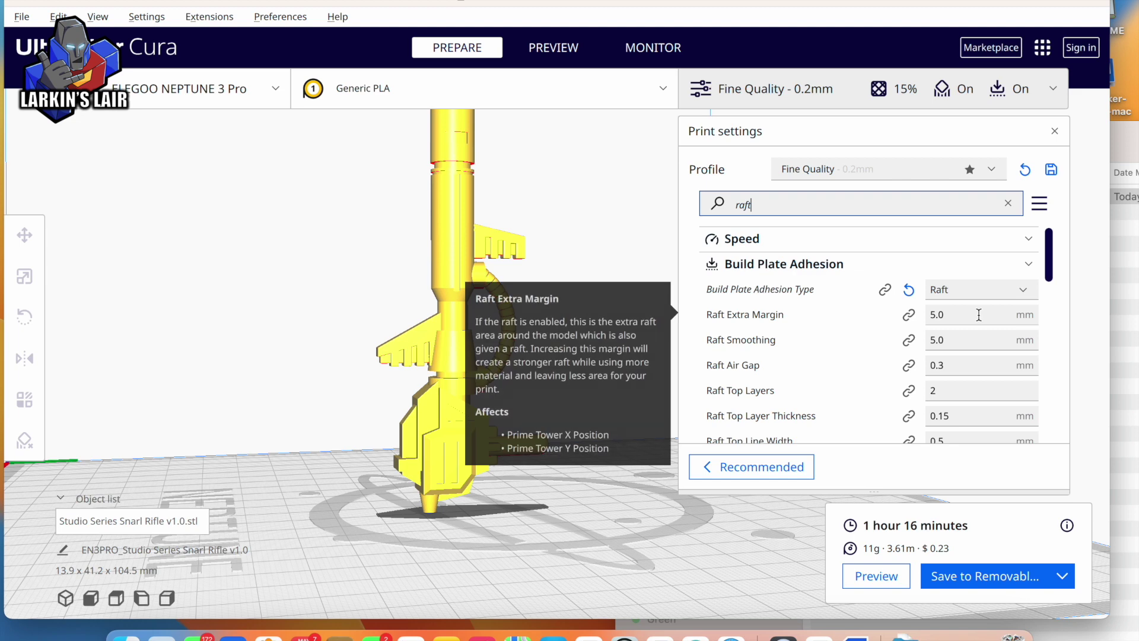
- Check the 5.0 mm Raft Extra Margin value and orbit around the rifle
click(978, 315)
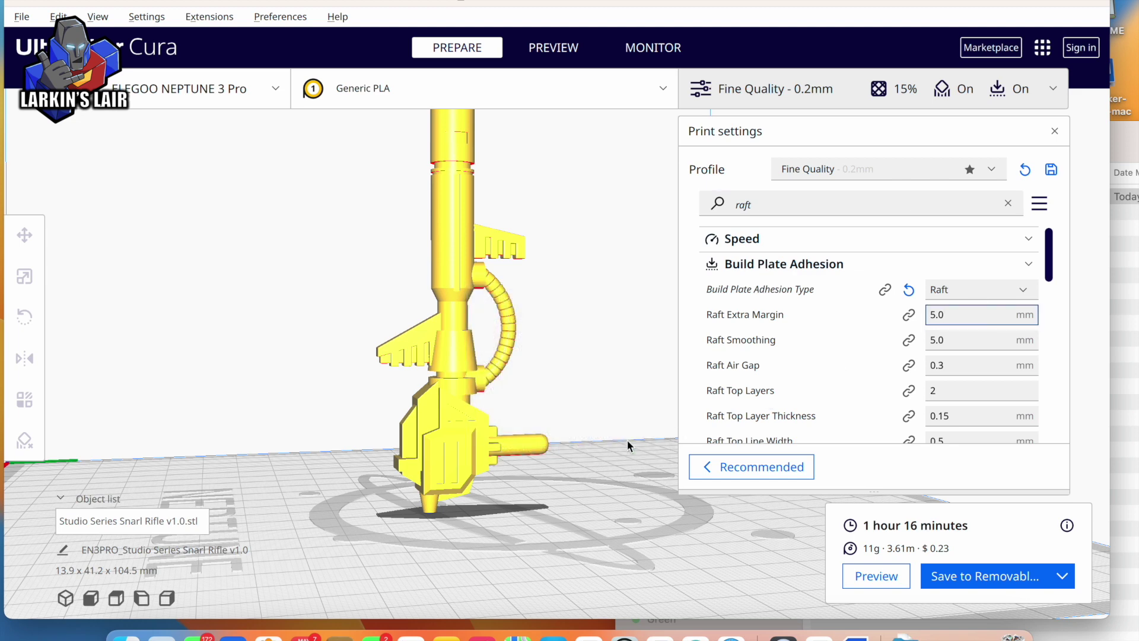
mouse_move(579, 522)
right_down()
mouse_move(576, 563)
mouse_move(702, 528)
mouse_move(699, 573)
right_up()
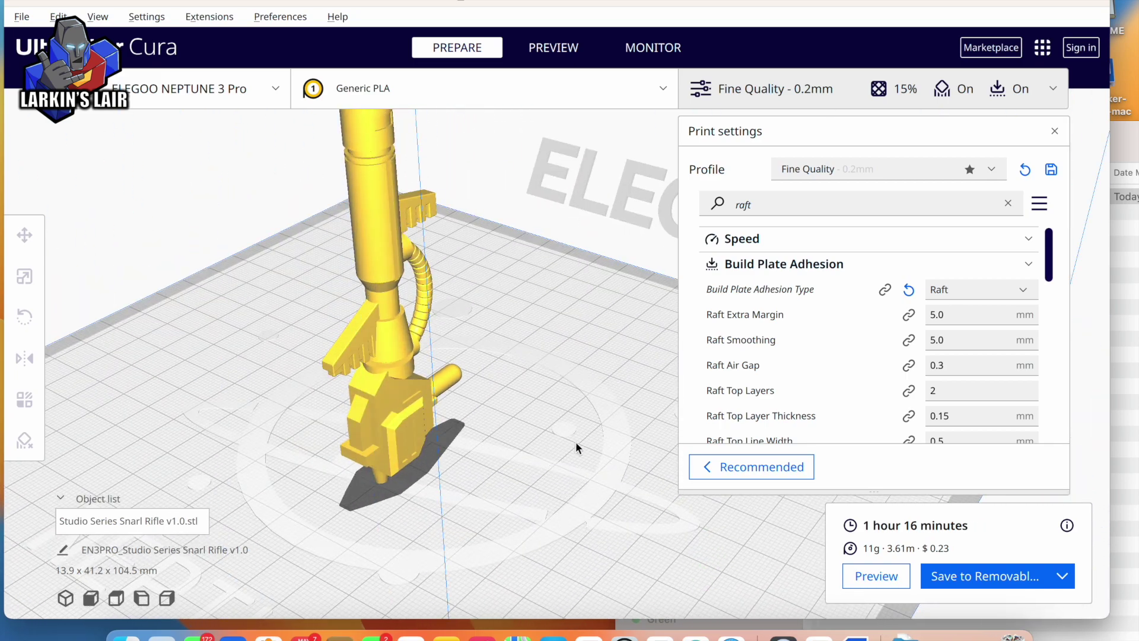
- Slice the rifle with its raft and save the G-code to removable drive NO NAME
click(856, 579)
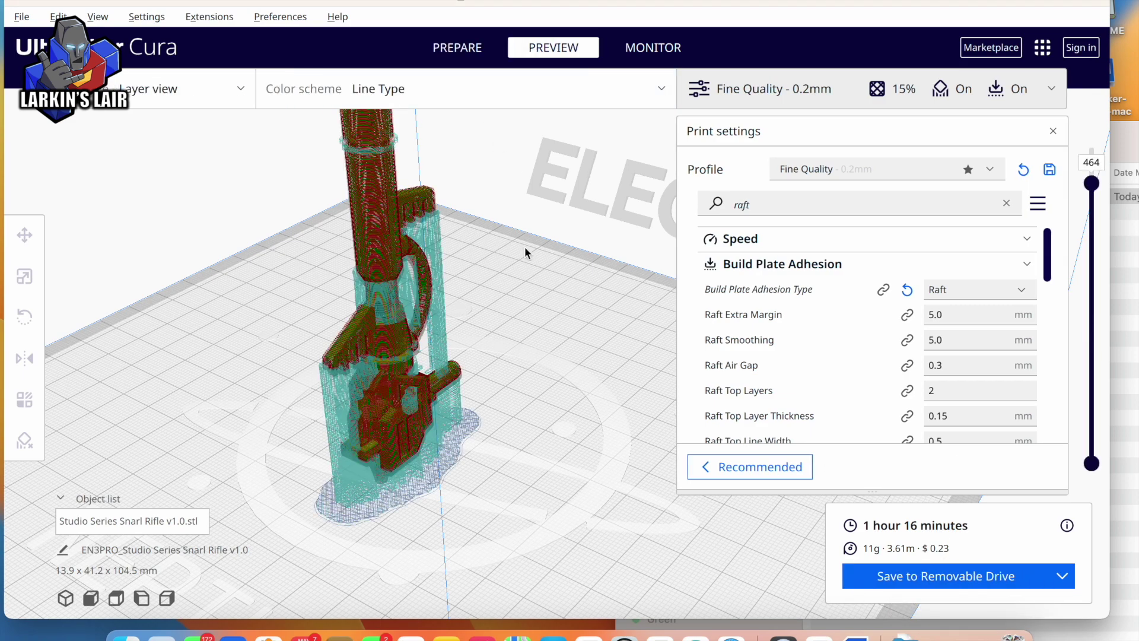
scroll(516, 251, down, 3)
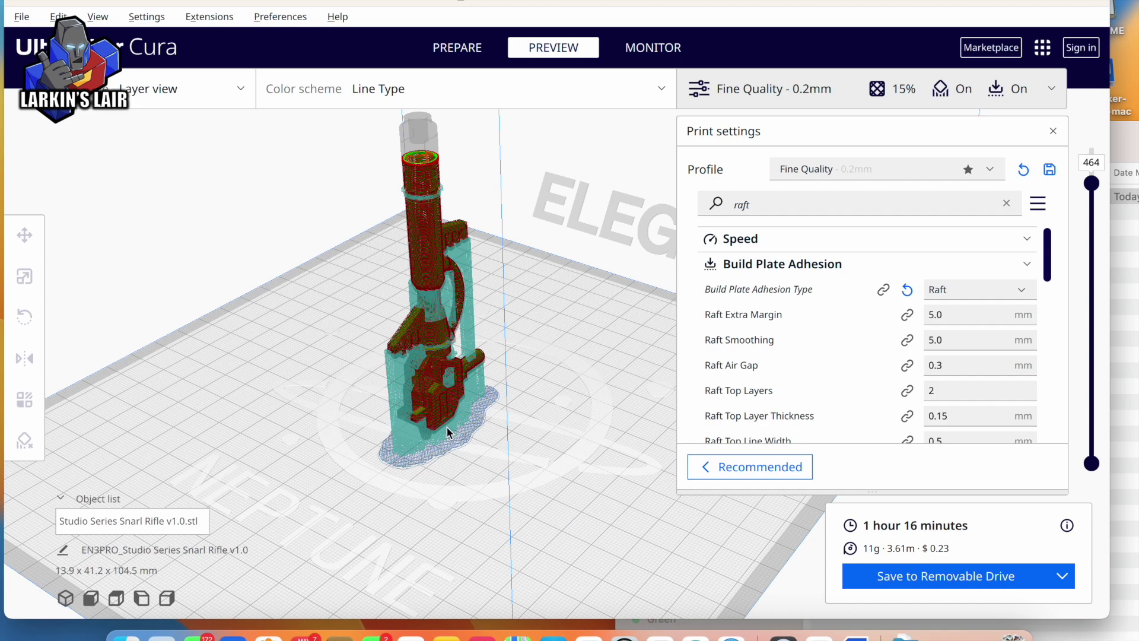
scroll(447, 433, down, 2)
mouse_move(492, 475)
right_down()
mouse_move(722, 445)
mouse_move(519, 478)
right_up()
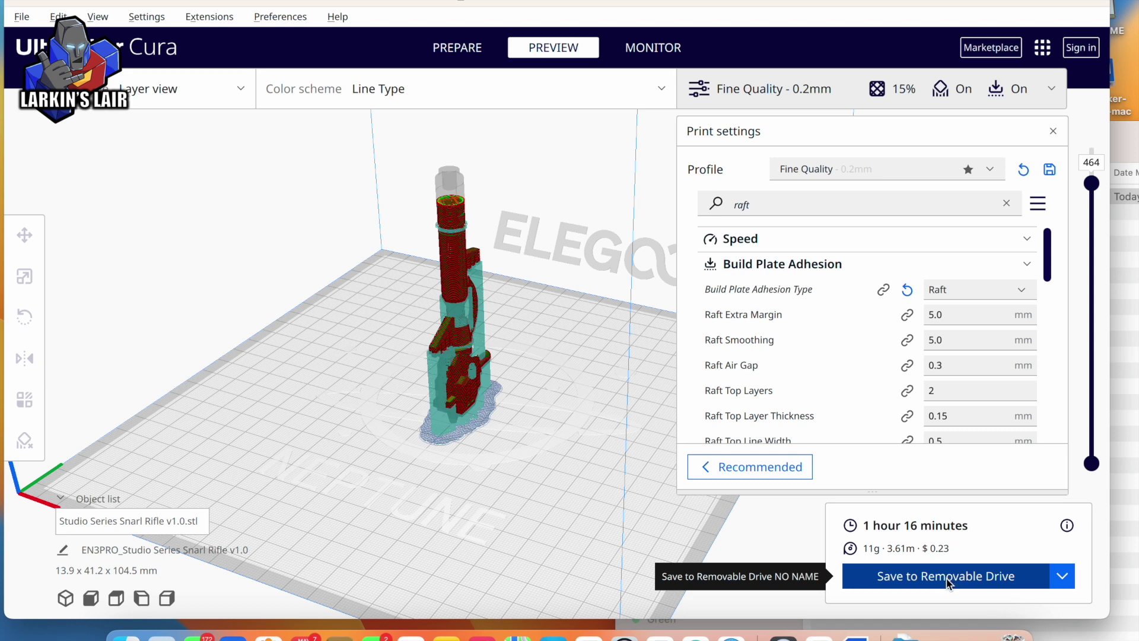
click(948, 582)
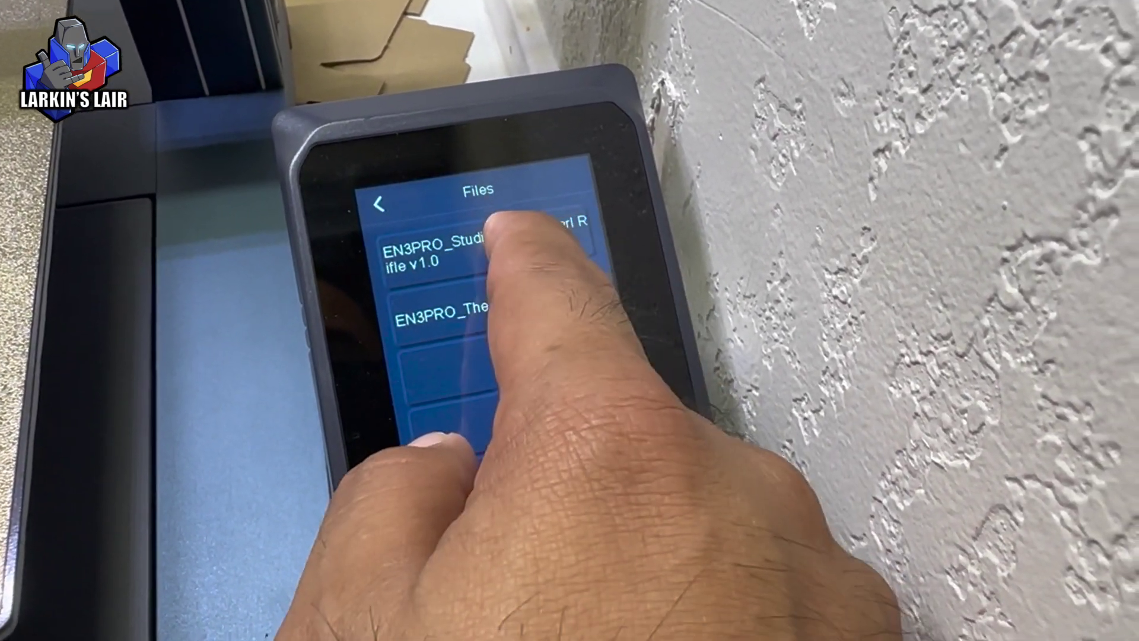
- Select the Snarl Rifle file on the Neptune 3 Pro and confirm printing
click(499, 253)
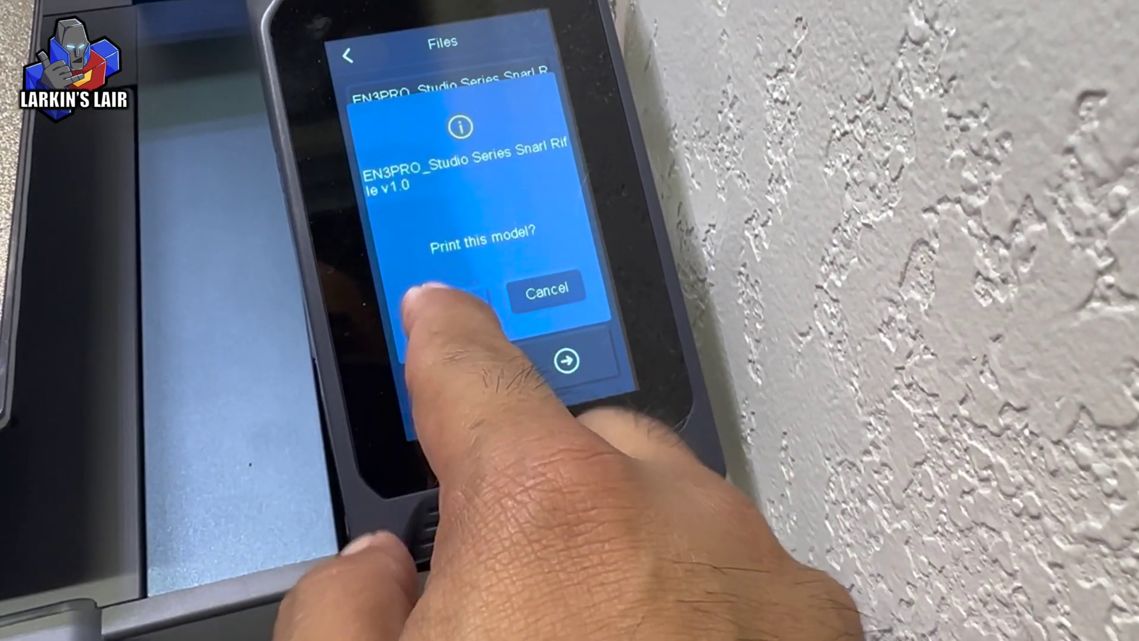
click(449, 272)
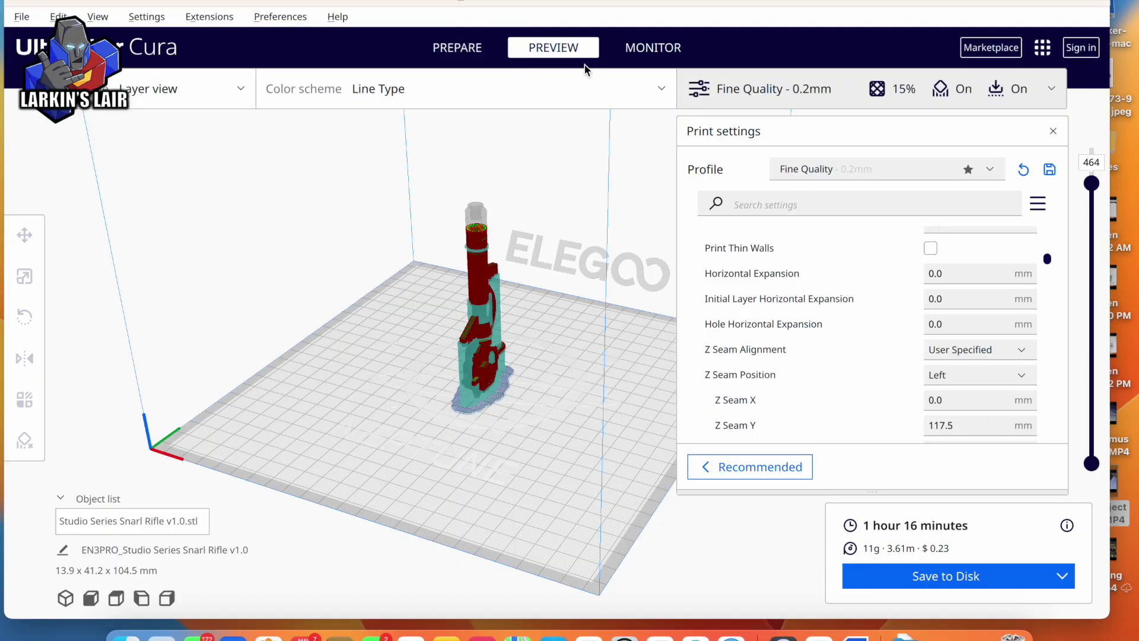
- Return to the Prepare stage and open the Generic PLA material options
click(457, 45)
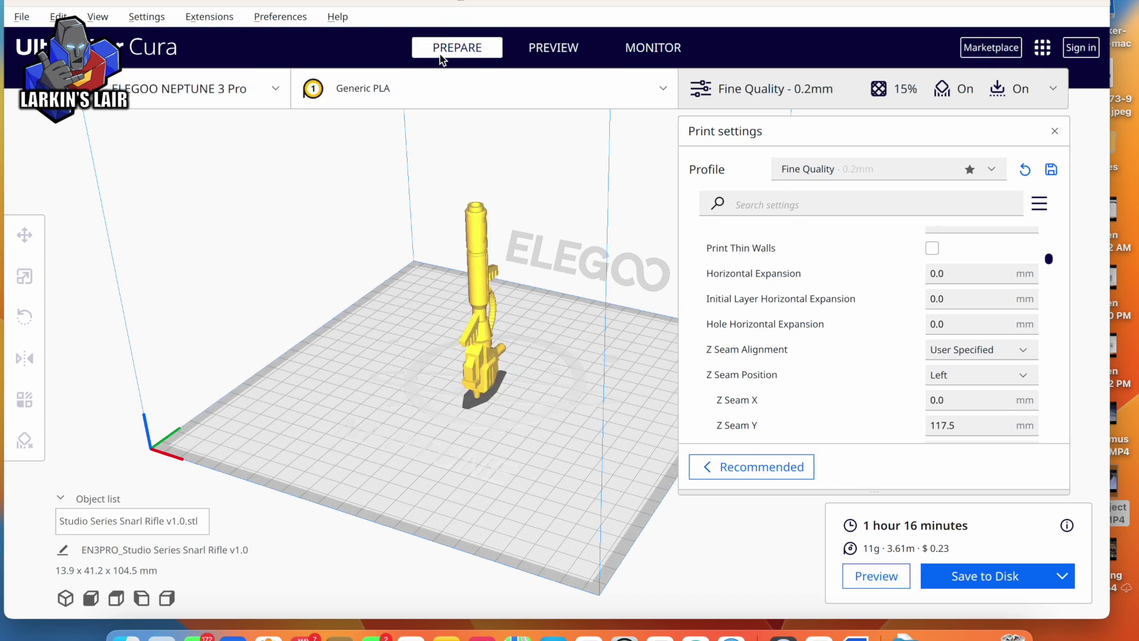
click(663, 90)
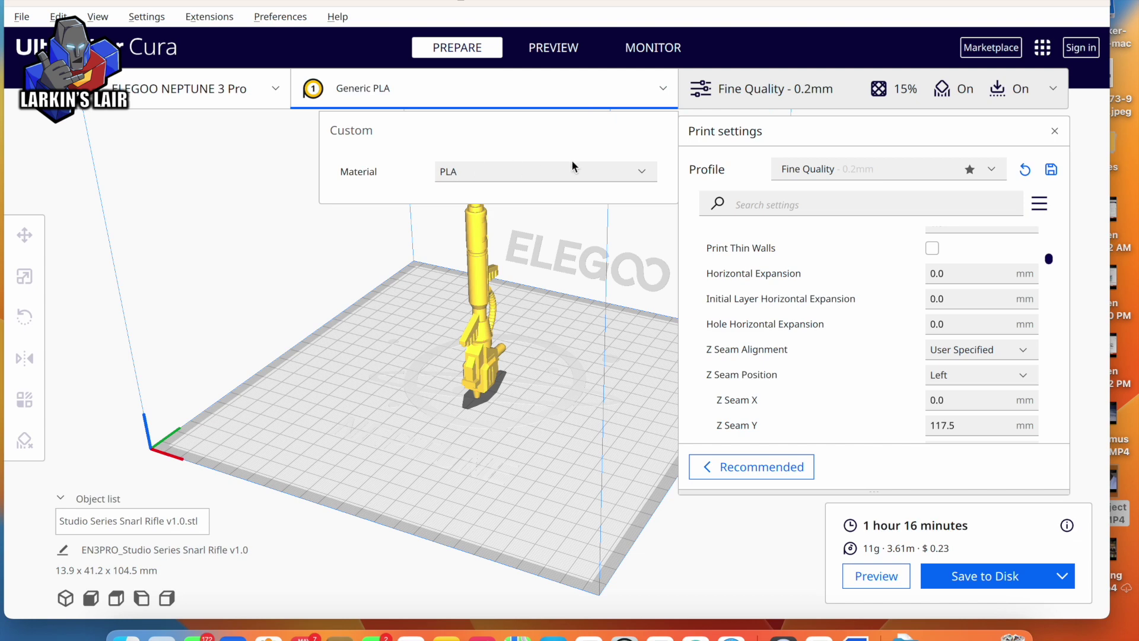